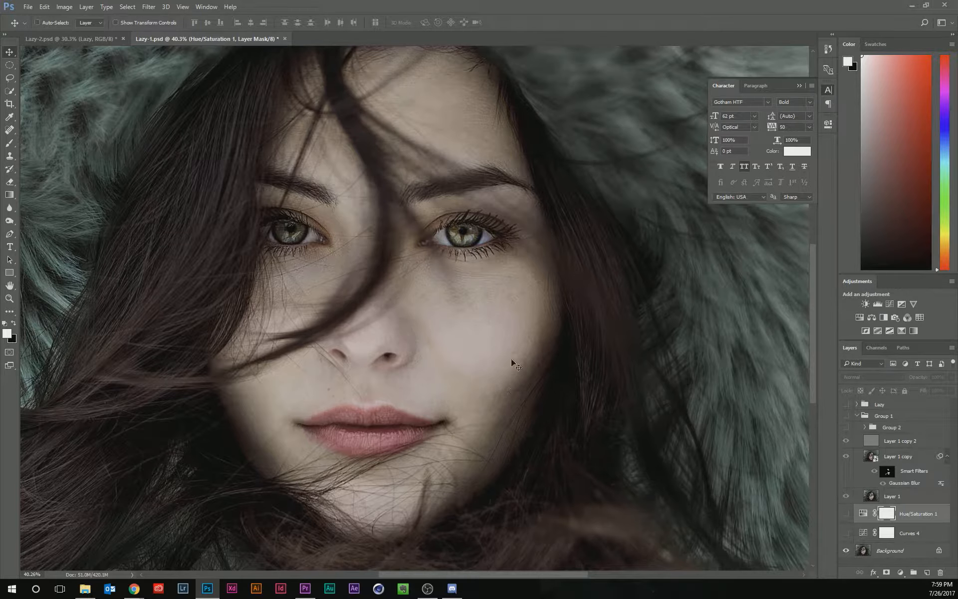
Compare the finished example portrait with its retouching group hidden and shown.
{"action": "scroll", "coordinate": [466, 319], "scroll_direction": "up", "scroll_amount": 2}
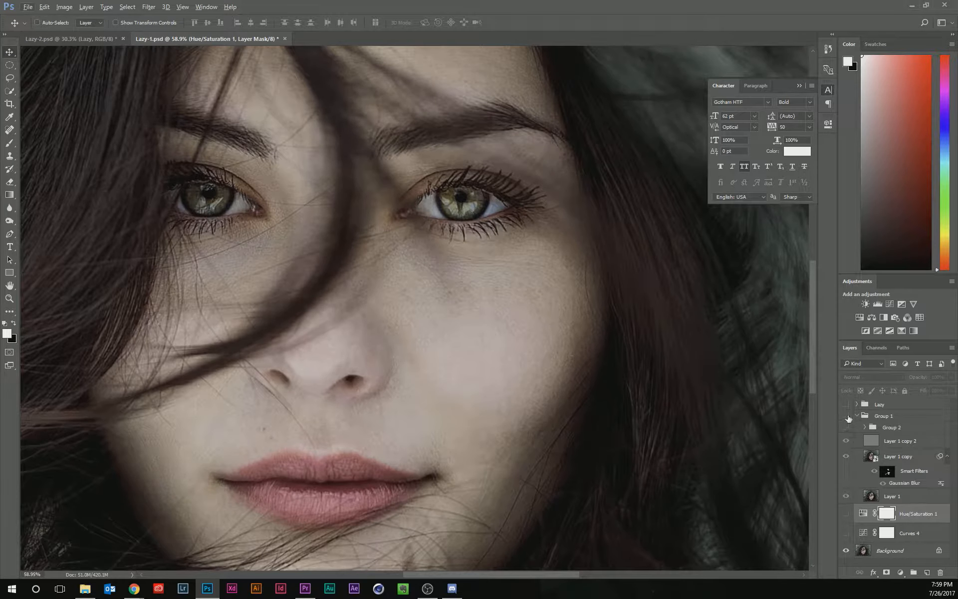
{"action": "left_click", "coordinate": [847, 417]}
{"action": "scroll", "coordinate": [439, 332], "scroll_direction": "down", "scroll_amount": 2}
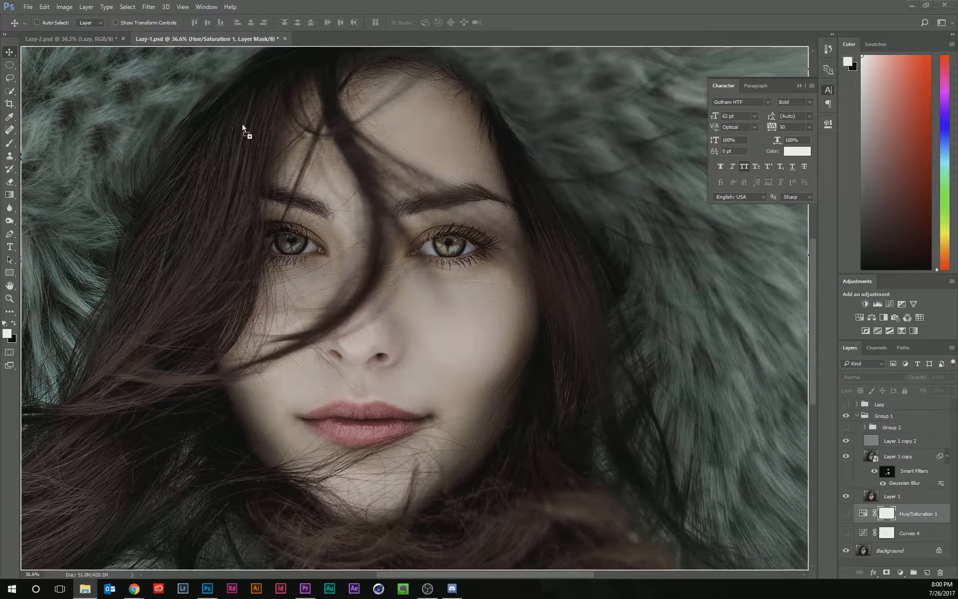
Open the william-stitt portrait as its own document and duplicate its Background layer twice.
{"action": "left_click_drag", "start_coordinate": [243, 126], "coordinate": [335, 41]}
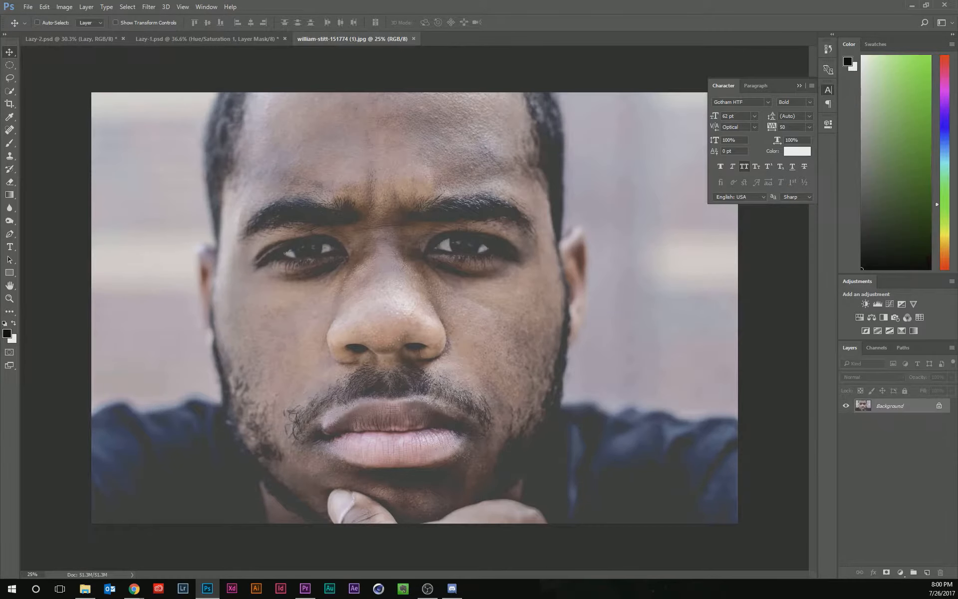
{"action": "left_click_drag", "start_coordinate": [114, 187], "coordinate": [459, 42]}
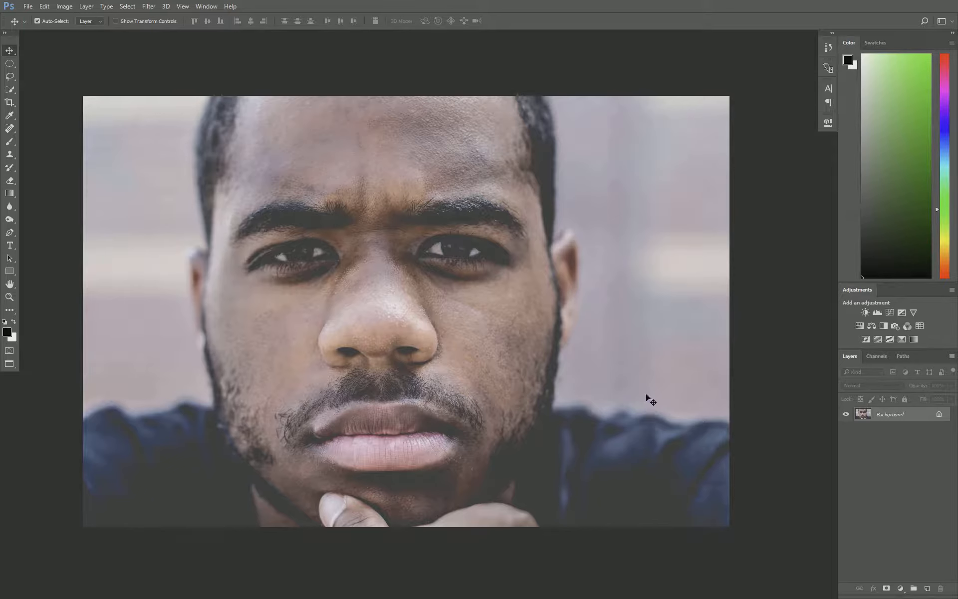
{"action": "key", "text": "ctrl+j"}
{"action": "key", "text": "ctrl+j"}
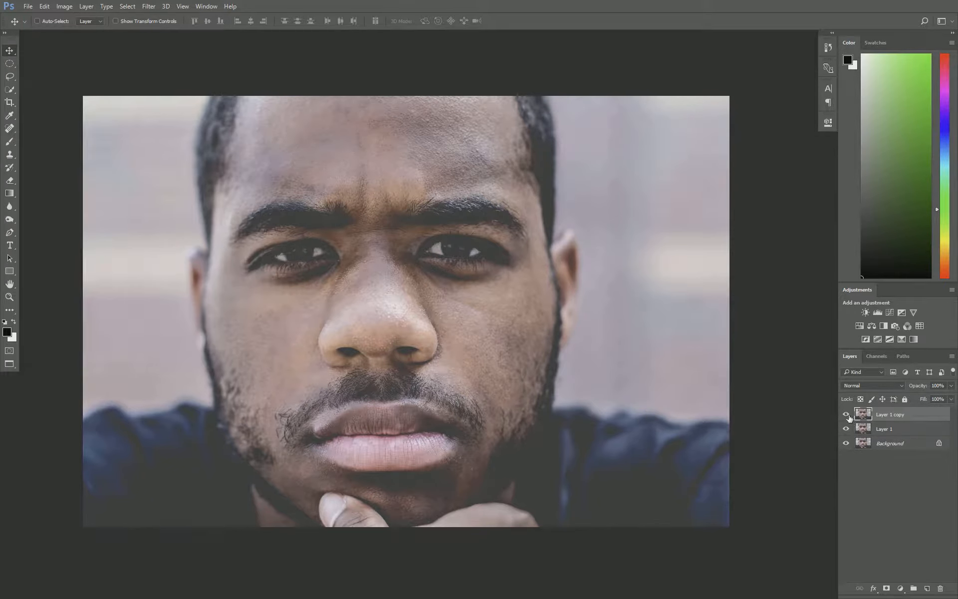
Hide the top copy layer and convert Layer 1 to a Smart Object.
{"action": "left_click", "coordinate": [846, 414]}
{"action": "left_click", "coordinate": [863, 430]}
{"action": "right_click", "coordinate": [898, 432]}
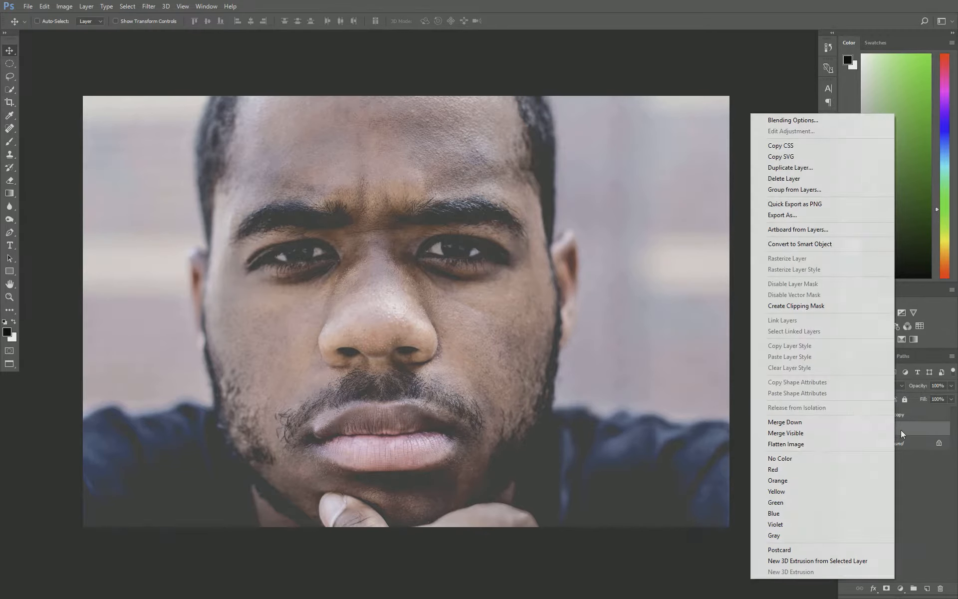
{"action": "left_click", "coordinate": [862, 244]}
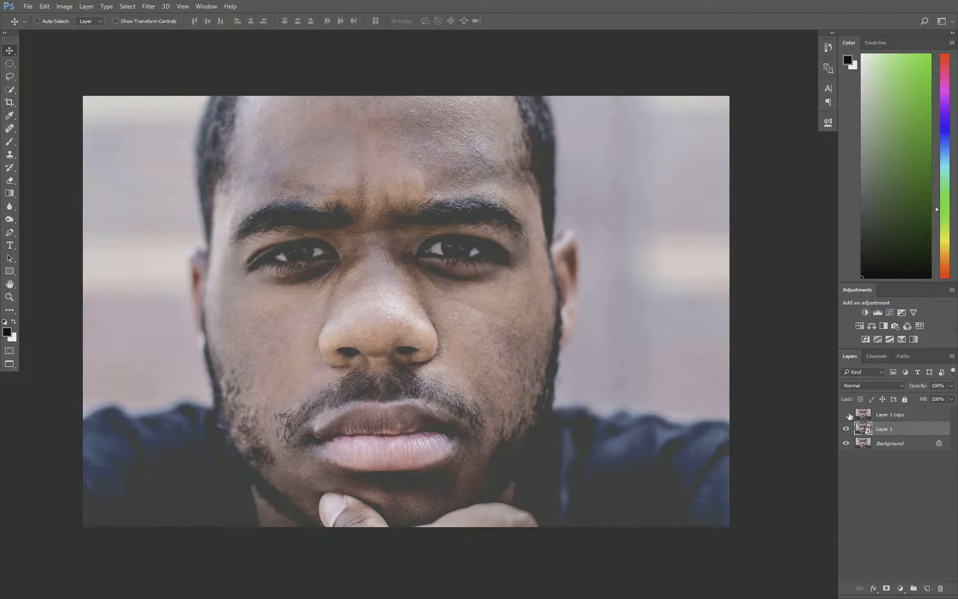
Apply a Gaussian Blur with a 27.7 pixel radius to Layer 1.
{"action": "left_click", "coordinate": [146, 7]}
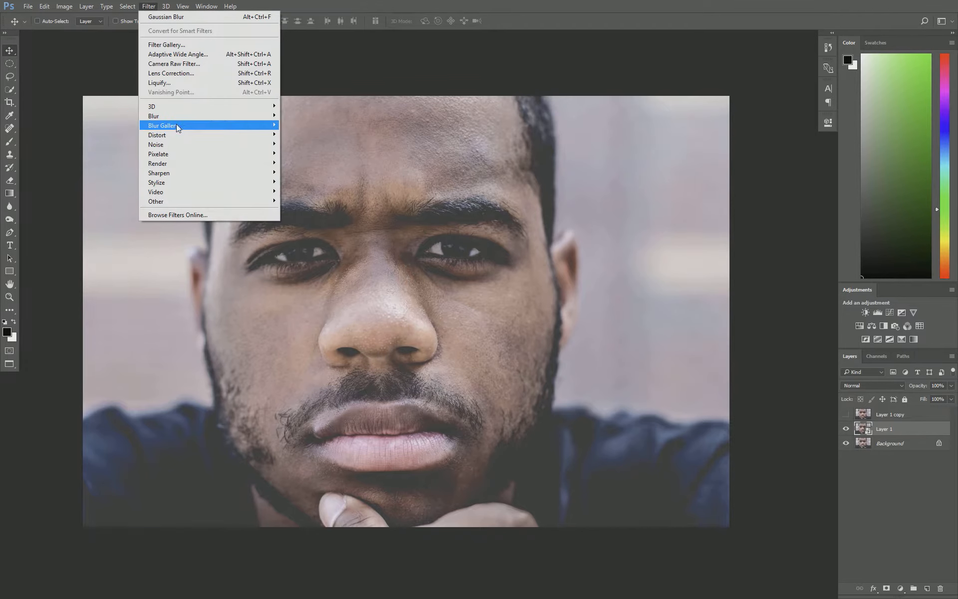
{"action": "mouse_move", "coordinate": [206, 124]}
{"action": "mouse_move", "coordinate": [270, 116]}
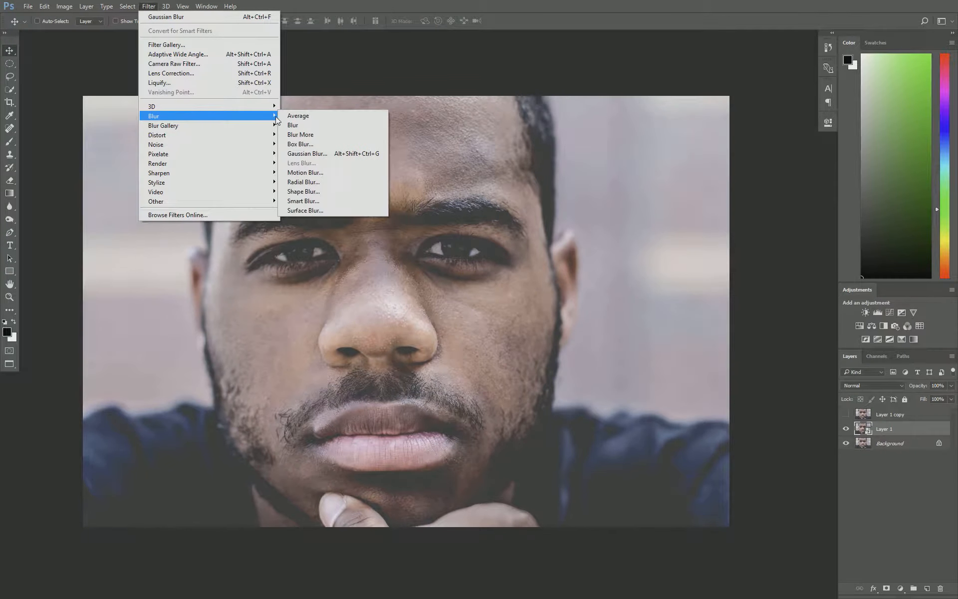
{"action": "left_click", "coordinate": [323, 153]}
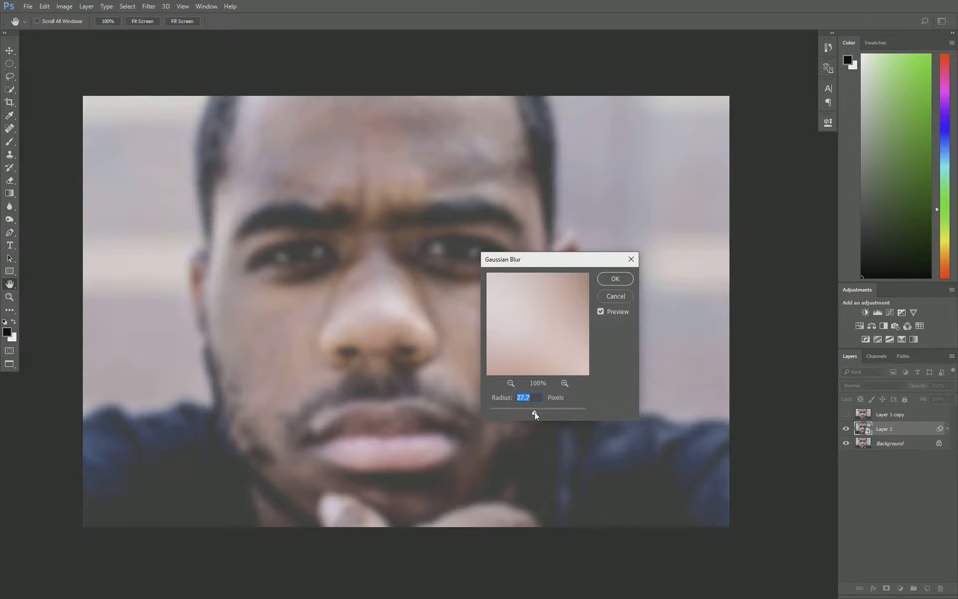
{"action": "left_click", "coordinate": [616, 278]}
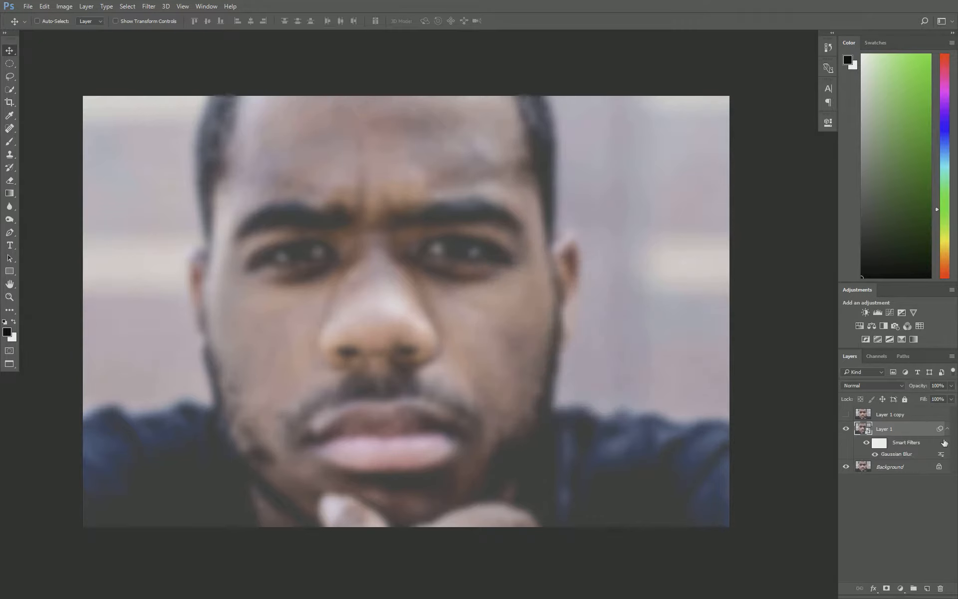
Hide Layer 1, show and select Layer 1 copy, and apply a High Pass filter of 5.0 pixels.
{"action": "left_click", "coordinate": [847, 429]}
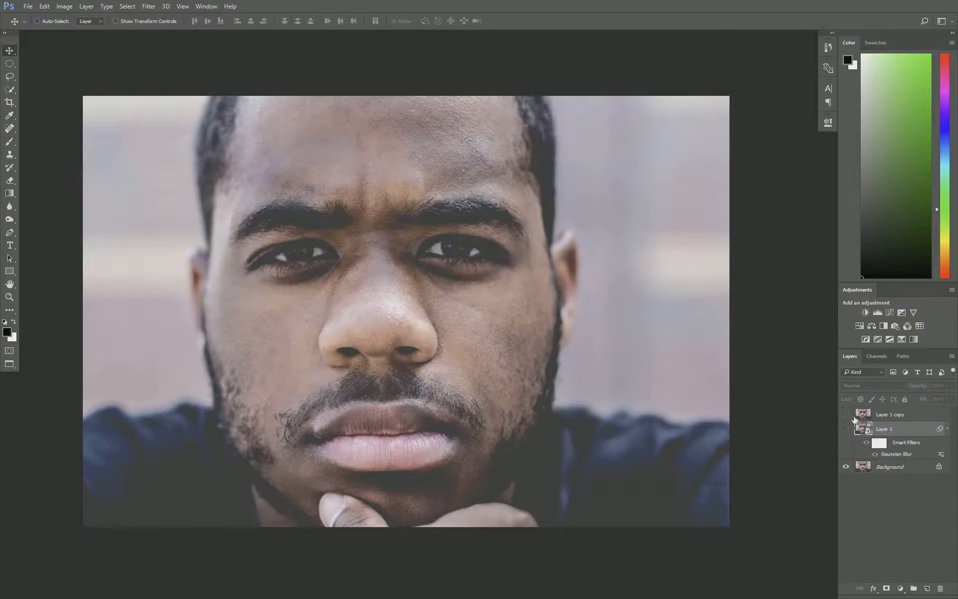
{"action": "left_click", "coordinate": [857, 416]}
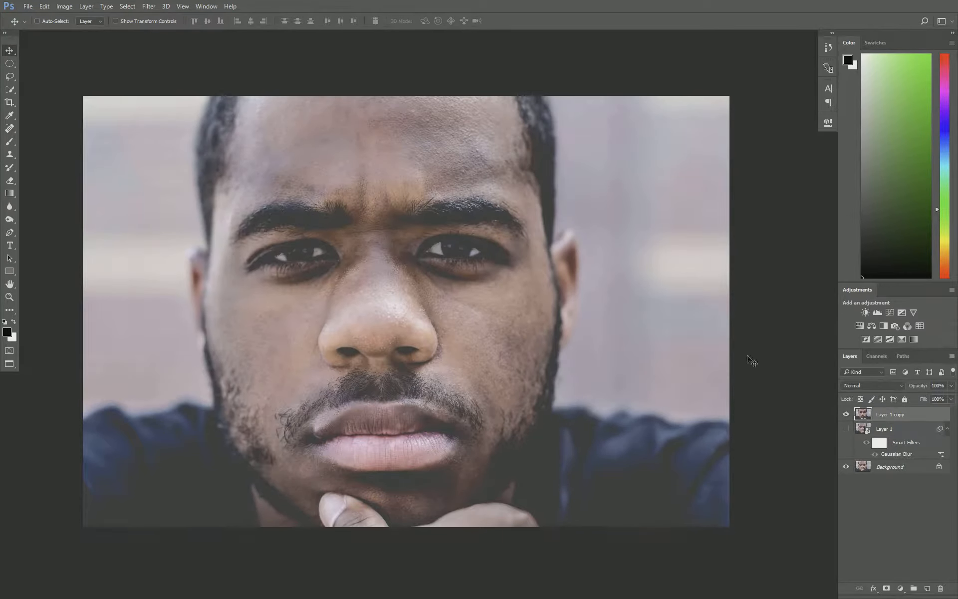
{"action": "left_click", "coordinate": [155, 6]}
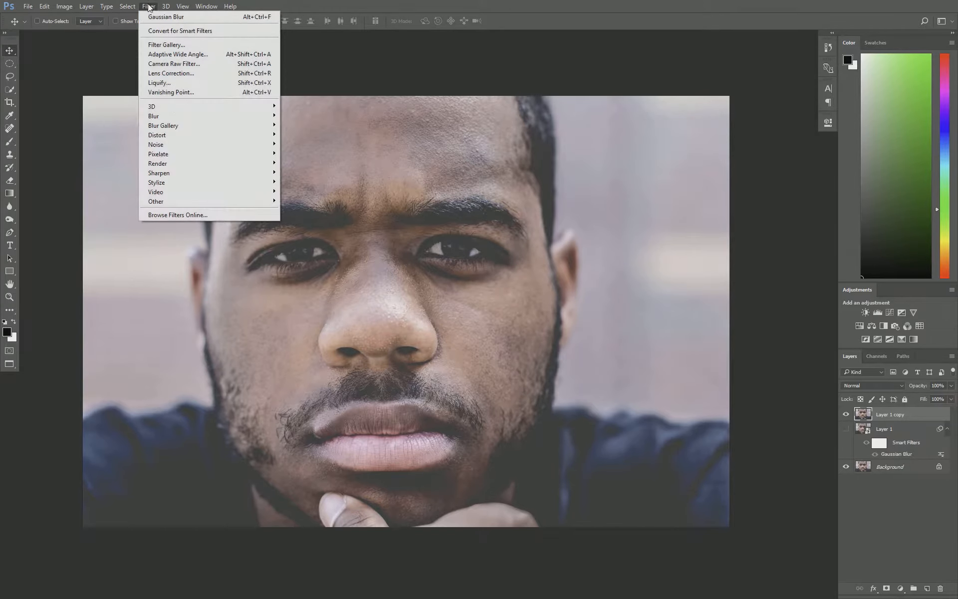
{"action": "mouse_move", "coordinate": [193, 199]}
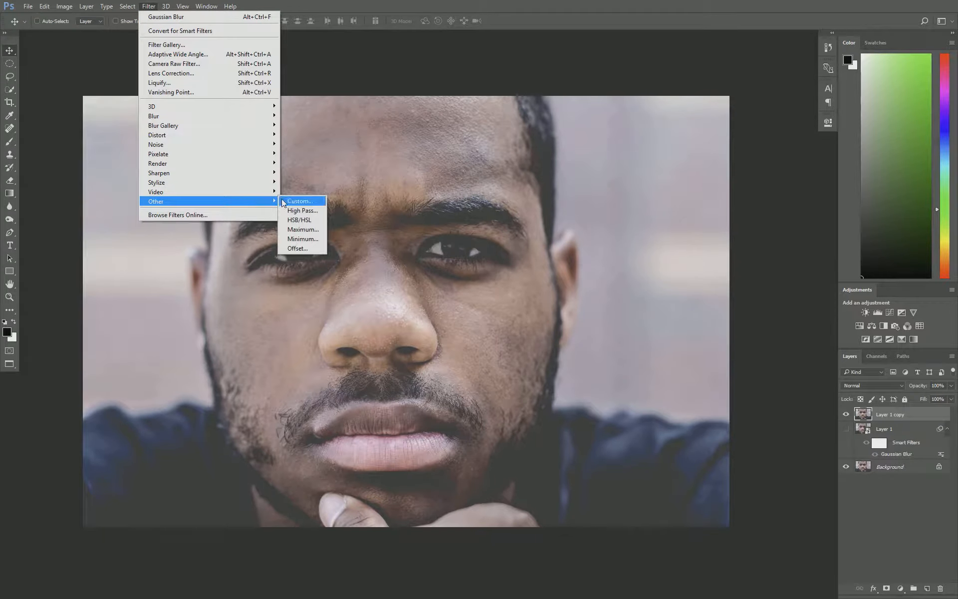
{"action": "left_click", "coordinate": [294, 213]}
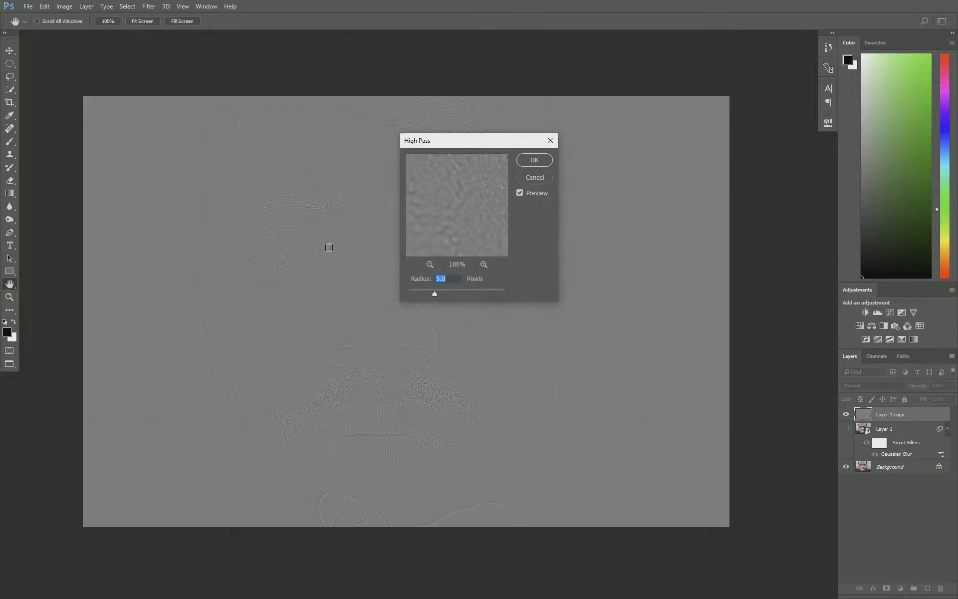
{"action": "left_click", "coordinate": [535, 161]}
Set Layer 1 copy's blend mode to Linear Light, then show and select Layer 1 again.
{"action": "left_click", "coordinate": [872, 386]}
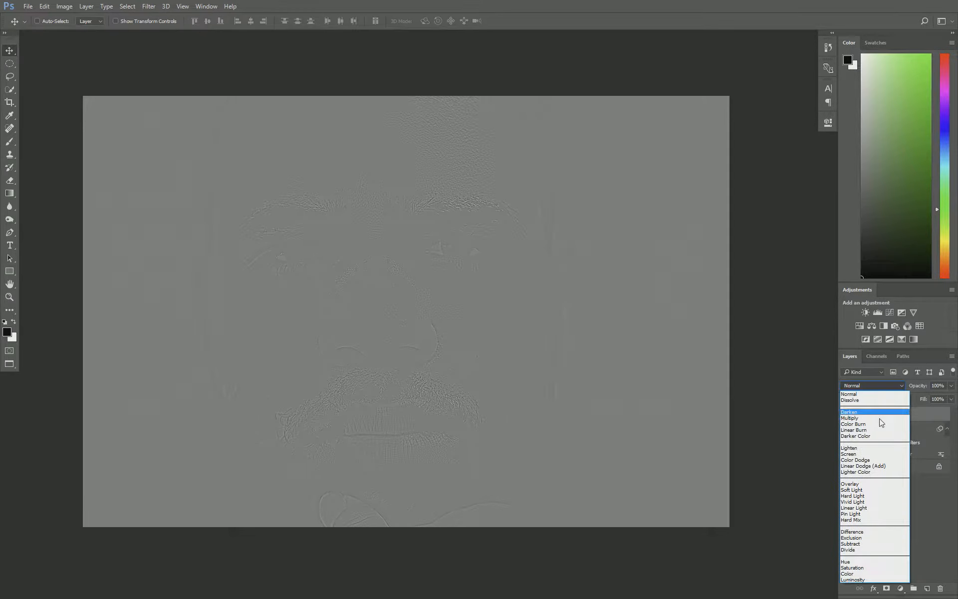
{"action": "left_click", "coordinate": [891, 508]}
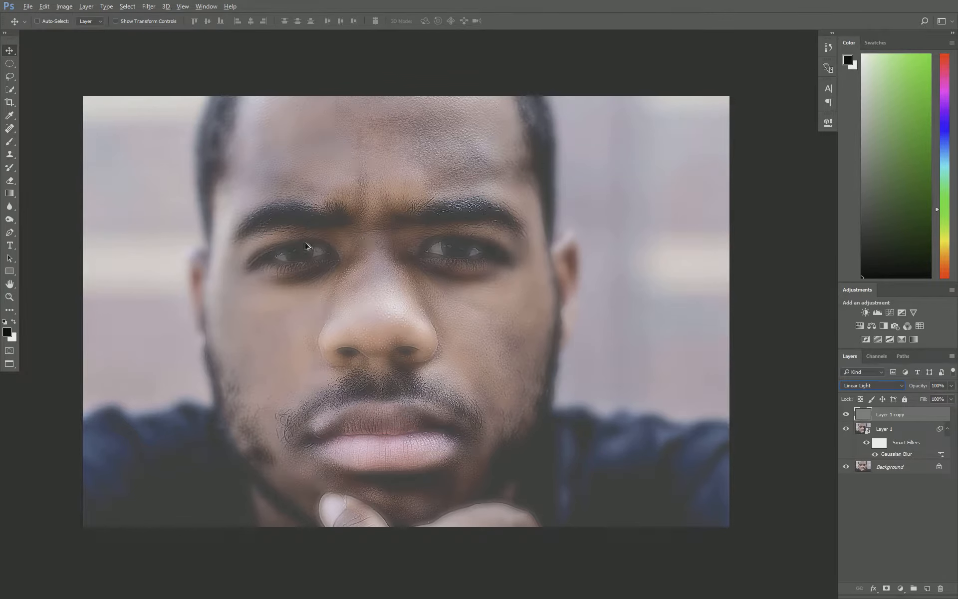
{"action": "left_click", "coordinate": [875, 513]}
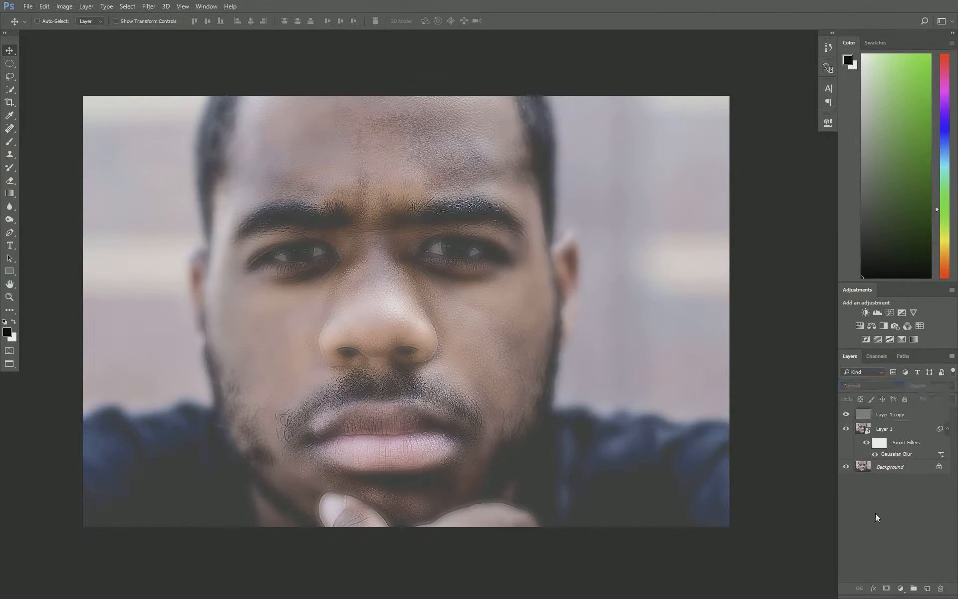
{"action": "left_click", "coordinate": [868, 429]}
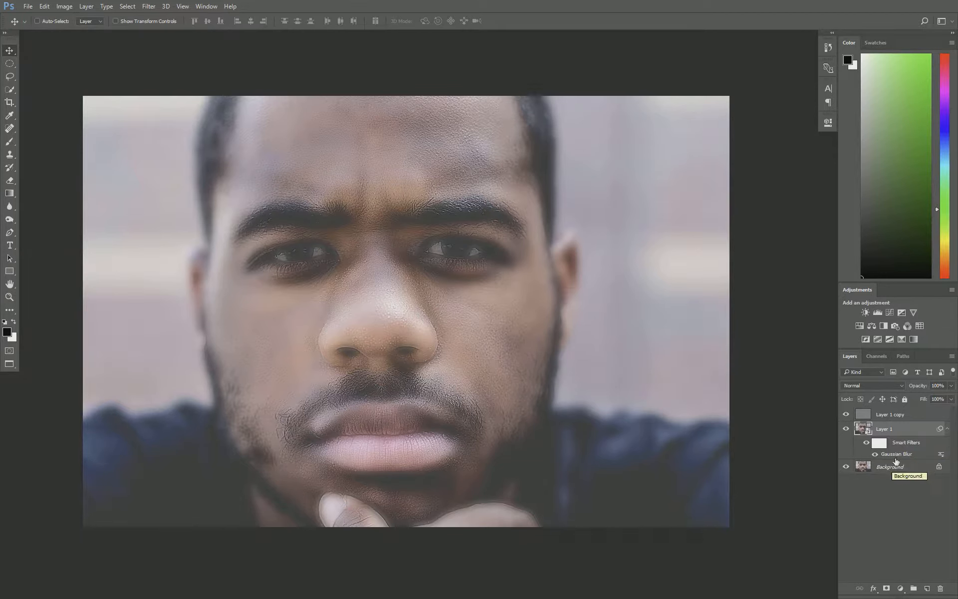
Add hide-all black layer masks to Layer 1 and Layer 1 copy, and select Layer 1's mask.
{"action": "left_click", "coordinate": [887, 590], "text": "alt"}
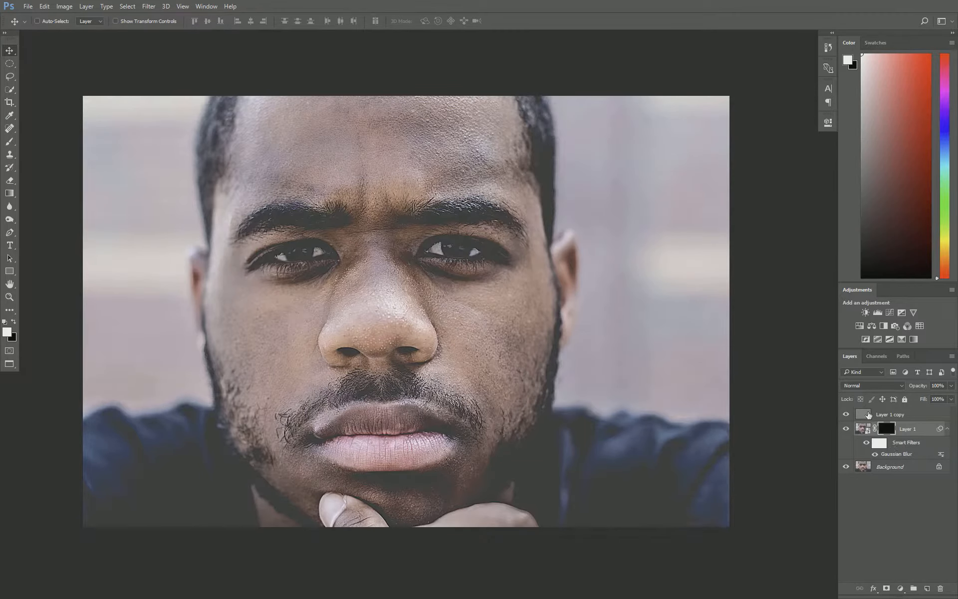
{"action": "left_click", "coordinate": [868, 414]}
{"action": "left_click", "coordinate": [887, 590], "text": "alt"}
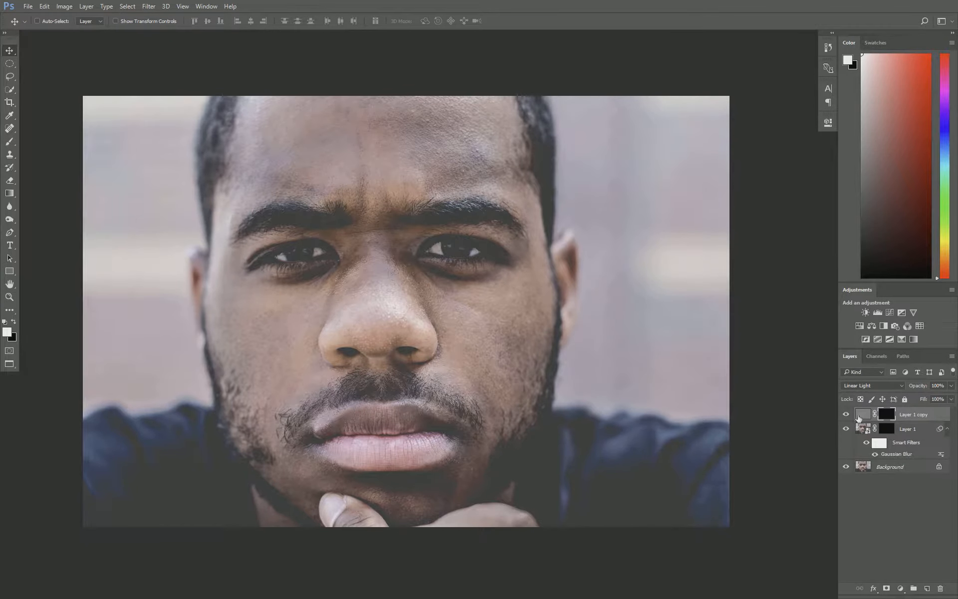
{"action": "left_click", "coordinate": [887, 429]}
Zoom in, paint white with the Brush at 30% opacity on Layer 1's forehead mask, and disable Layer 1 copy's mask.
{"action": "key", "text": "ctrl+plus"}
{"action": "key", "text": "b"}
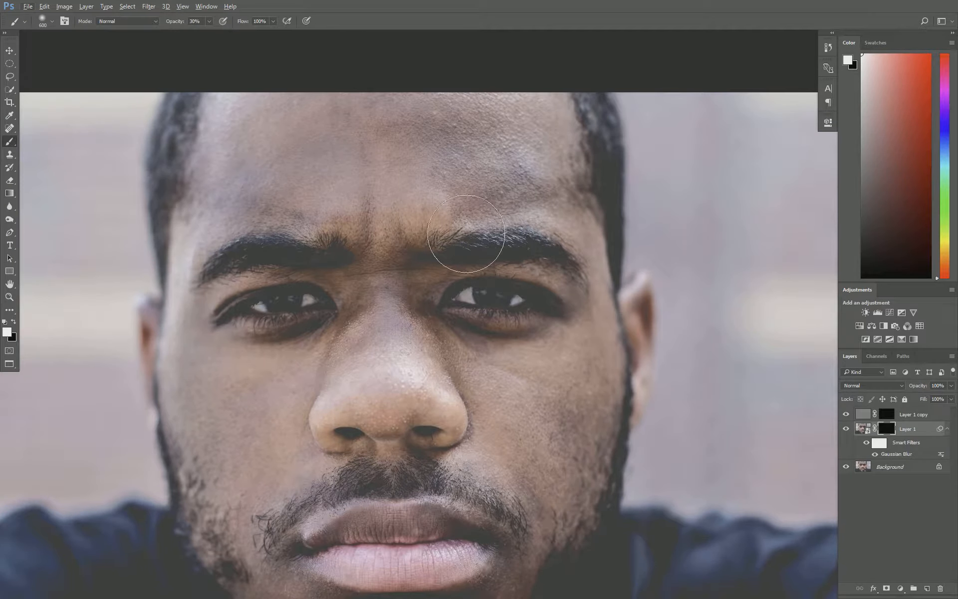
{"action": "mouse_move", "coordinate": [466, 233]}
{"action": "left_mouse_down"}
{"action": "mouse_move", "coordinate": [444, 342]}
{"action": "mouse_move", "coordinate": [333, 337]}
{"action": "mouse_move", "coordinate": [400, 362]}
{"action": "mouse_move", "coordinate": [373, 314]}
{"action": "left_mouse_up"}
{"action": "scroll", "coordinate": [481, 171], "scroll_direction": "up", "scroll_amount": 3}
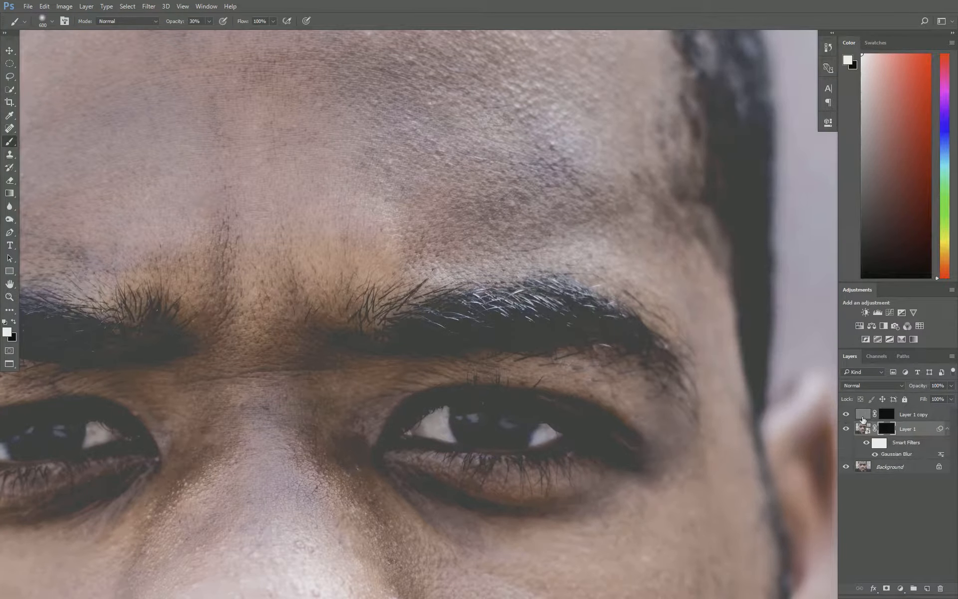
{"action": "left_click", "coordinate": [891, 420], "text": "shift"}
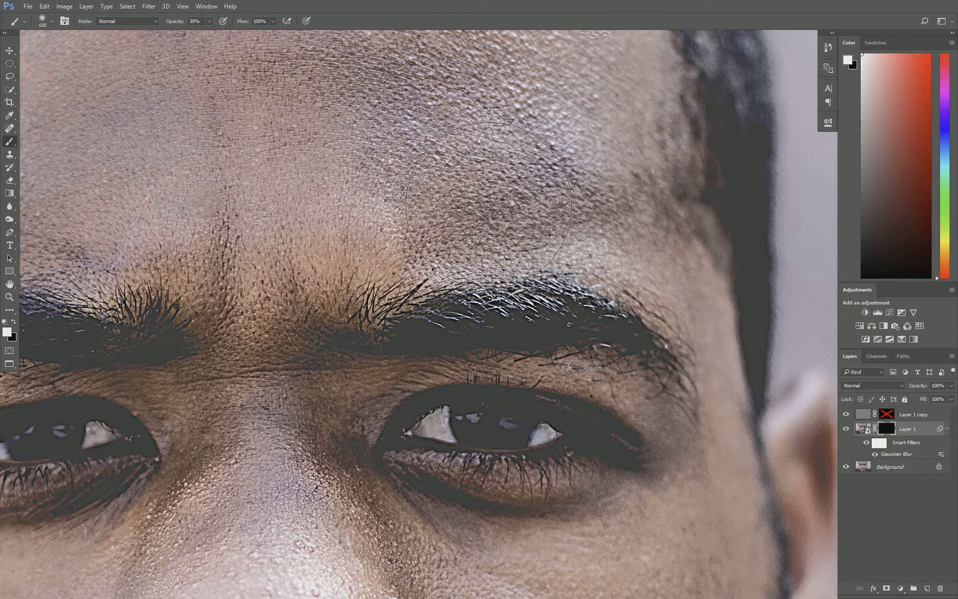
Paint a stroke across the eyebrows on Layer 1's mask and undo it.
{"action": "scroll", "coordinate": [558, 238], "scroll_direction": "down", "scroll_amount": 1}
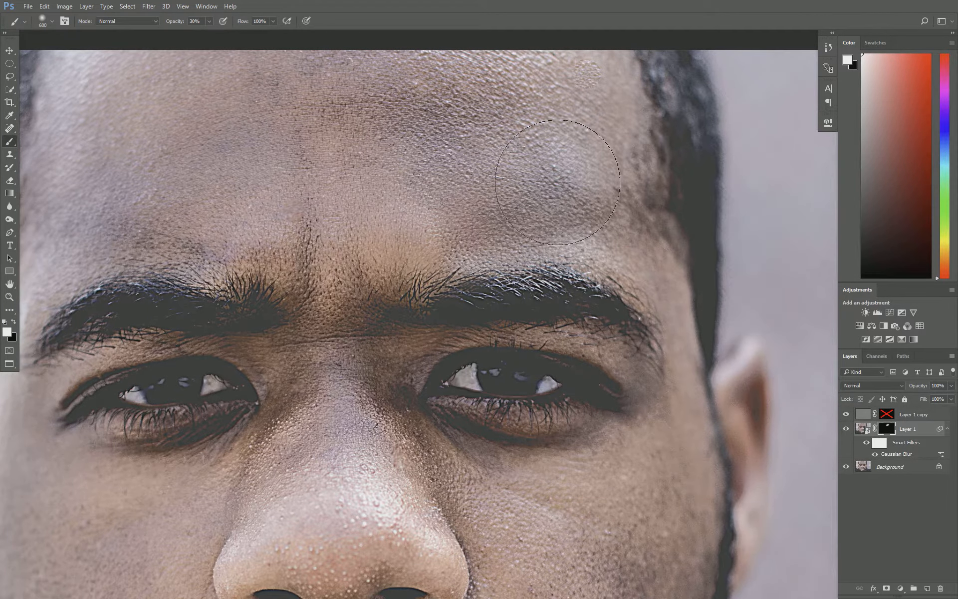
{"action": "mouse_move", "coordinate": [396, 183]}
{"action": "left_mouse_down"}
{"action": "mouse_move", "coordinate": [322, 247]}
{"action": "mouse_move", "coordinate": [335, 251]}
{"action": "mouse_move", "coordinate": [165, 197]}
{"action": "mouse_move", "coordinate": [228, 223]}
{"action": "mouse_move", "coordinate": [209, 197]}
{"action": "mouse_move", "coordinate": [130, 201]}
{"action": "mouse_move", "coordinate": [107, 157]}
{"action": "mouse_move", "coordinate": [344, 138]}
{"action": "mouse_move", "coordinate": [350, 128]}
{"action": "mouse_move", "coordinate": [479, 195]}
{"action": "mouse_move", "coordinate": [523, 185]}
{"action": "mouse_move", "coordinate": [321, 429]}
{"action": "mouse_move", "coordinate": [341, 350]}
{"action": "mouse_move", "coordinate": [343, 445]}
{"action": "mouse_move", "coordinate": [441, 285]}
{"action": "mouse_move", "coordinate": [367, 280]}
{"action": "left_mouse_up"}
{"action": "key", "text": "v"}
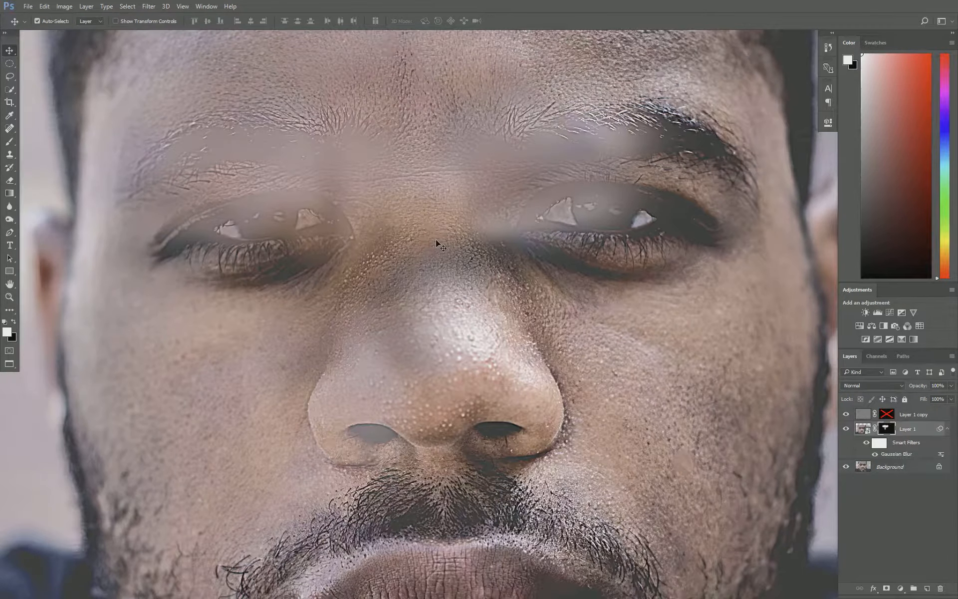
{"action": "key", "text": "ctrl+z"}
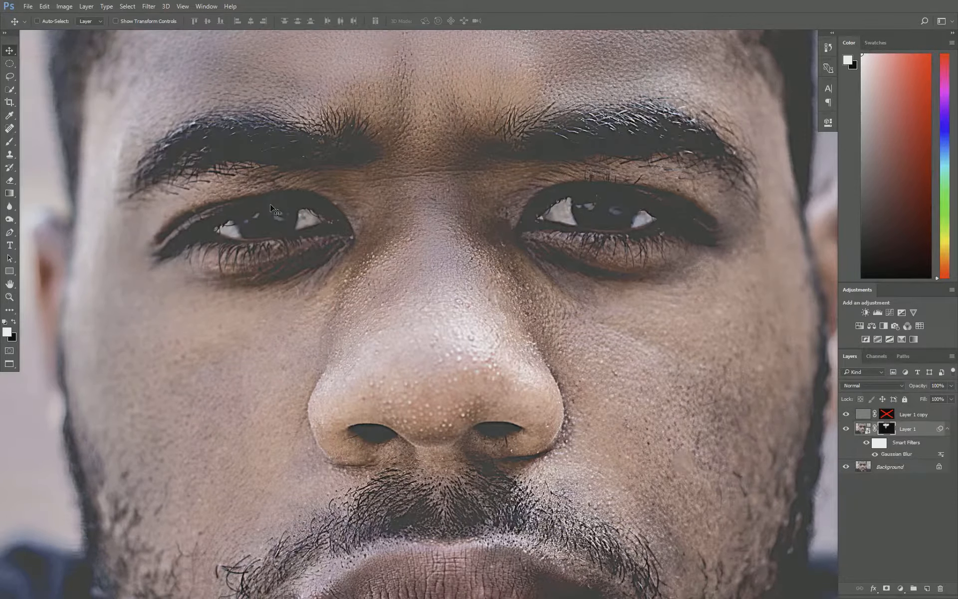
Paint white on Layer 1's mask over the nose, cheeks and between the brows to reveal the blur.
{"action": "key", "text": "b"}
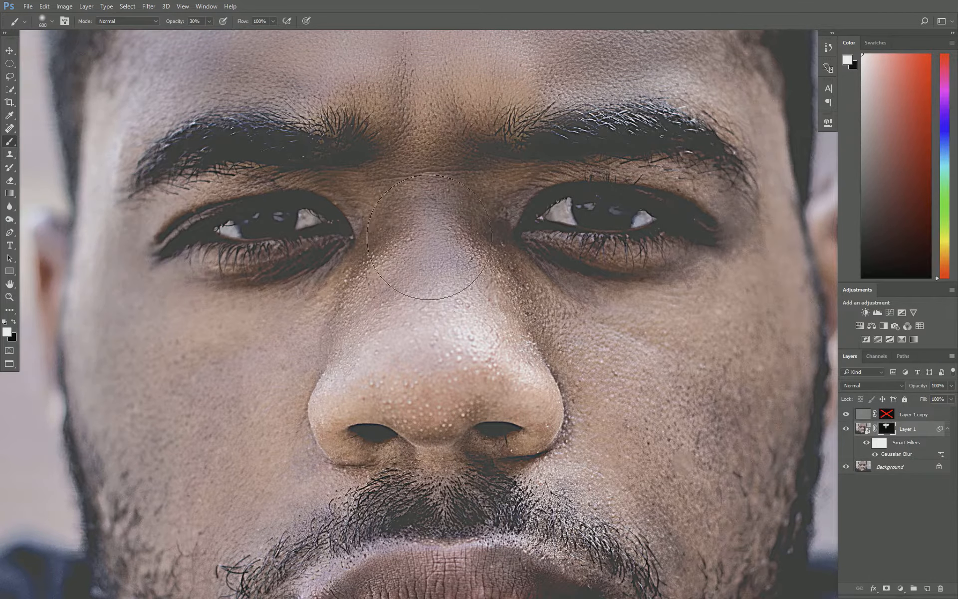
{"action": "mouse_move", "coordinate": [429, 237]}
{"action": "left_mouse_down"}
{"action": "mouse_move", "coordinate": [395, 290]}
{"action": "mouse_move", "coordinate": [421, 229]}
{"action": "mouse_move", "coordinate": [337, 356]}
{"action": "mouse_move", "coordinate": [418, 259]}
{"action": "mouse_move", "coordinate": [379, 325]}
{"action": "mouse_move", "coordinate": [332, 369]}
{"action": "left_mouse_up"}
{"action": "mouse_move", "coordinate": [499, 293]}
{"action": "left_mouse_down"}
{"action": "mouse_move", "coordinate": [603, 351]}
{"action": "mouse_move", "coordinate": [557, 318]}
{"action": "mouse_move", "coordinate": [483, 300]}
{"action": "mouse_move", "coordinate": [543, 315]}
{"action": "mouse_move", "coordinate": [560, 325]}
{"action": "left_mouse_up"}
{"action": "mouse_move", "coordinate": [388, 334]}
{"action": "left_mouse_down"}
{"action": "mouse_move", "coordinate": [329, 329]}
{"action": "mouse_move", "coordinate": [236, 373]}
{"action": "mouse_move", "coordinate": [248, 363]}
{"action": "mouse_move", "coordinate": [275, 391]}
{"action": "left_mouse_up"}
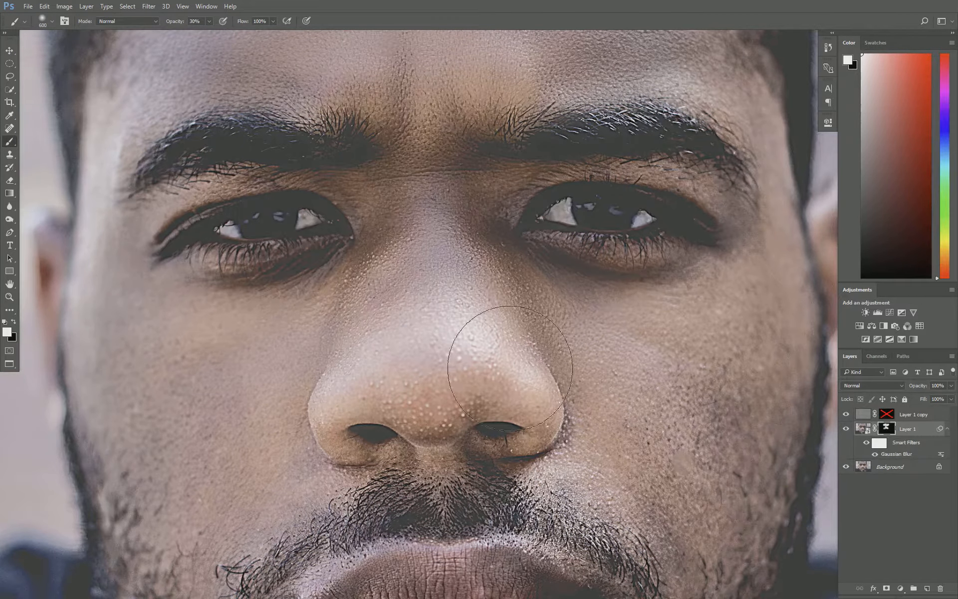
{"action": "mouse_move", "coordinate": [586, 374]}
{"action": "left_mouse_down"}
{"action": "mouse_move", "coordinate": [619, 398]}
{"action": "mouse_move", "coordinate": [691, 381]}
{"action": "left_mouse_up"}
{"action": "left_click_drag", "start_coordinate": [406, 302], "coordinate": [422, 276]}
{"action": "scroll", "coordinate": [301, 260], "scroll_direction": "down", "scroll_amount": 4}
{"action": "scroll", "coordinate": [321, 192], "scroll_direction": "up", "scroll_amount": 1}
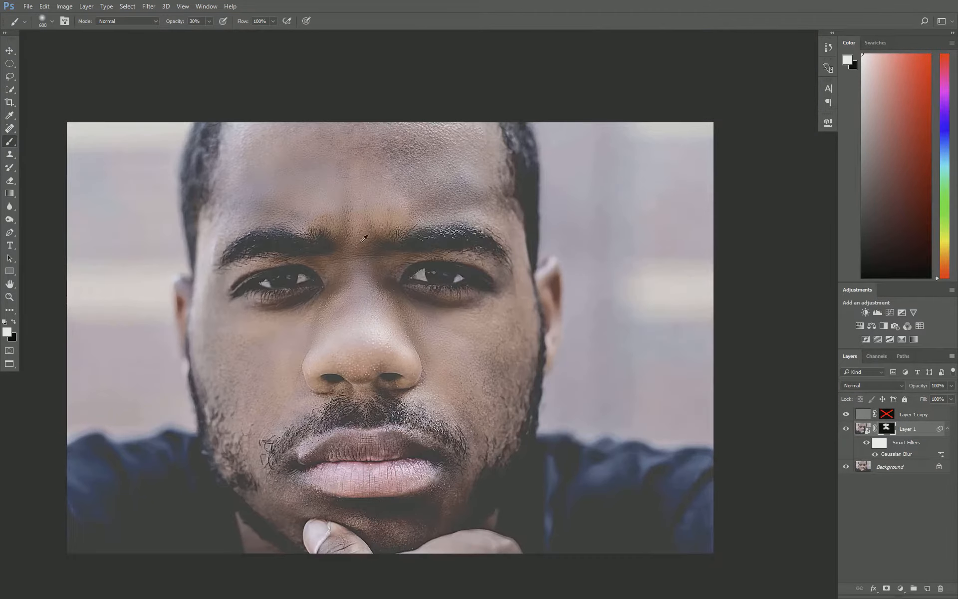
{"action": "scroll", "coordinate": [364, 239], "scroll_direction": "up", "scroll_amount": 1}
{"action": "scroll", "coordinate": [289, 165], "scroll_direction": "down", "scroll_amount": 2}
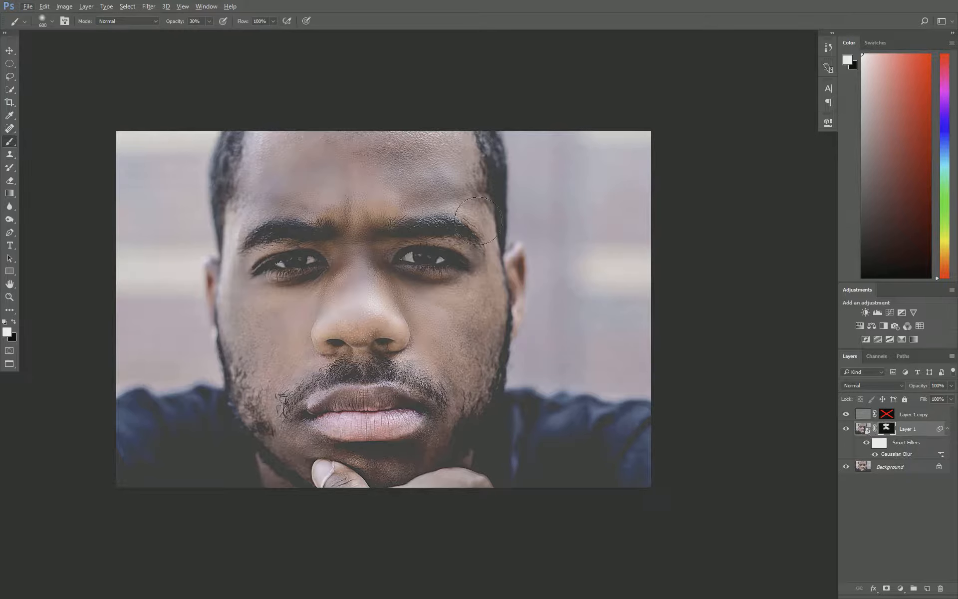
Set Layer 1's opacity to 60% and copy its mask onto Layer 1 copy.
{"action": "key", "text": "v"}
{"action": "left_click", "coordinate": [859, 433]}
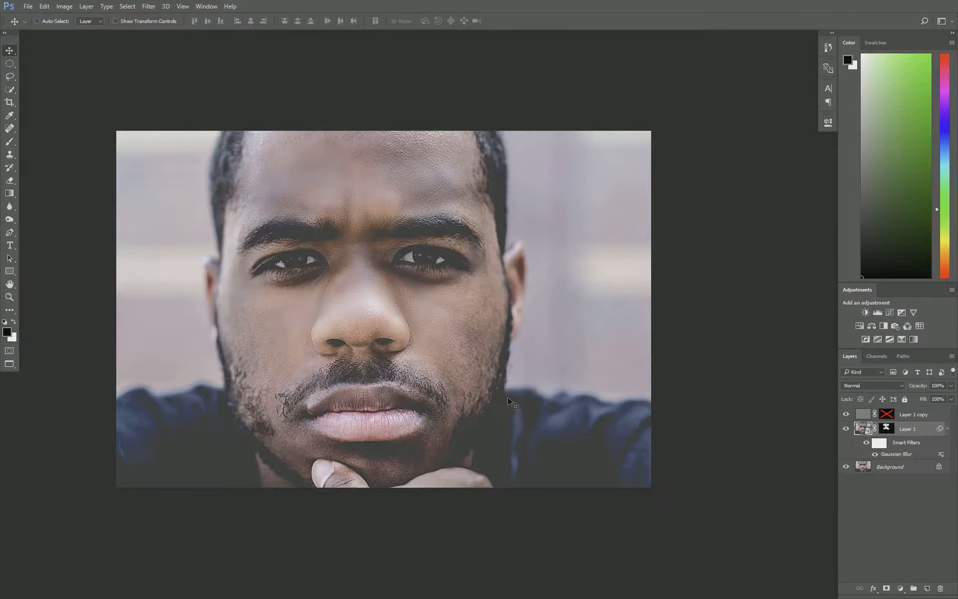
{"action": "key", "text": "7"}
{"action": "left_click_drag", "start_coordinate": [887, 430], "coordinate": [888, 416]}
{"action": "left_click", "coordinate": [434, 220]}
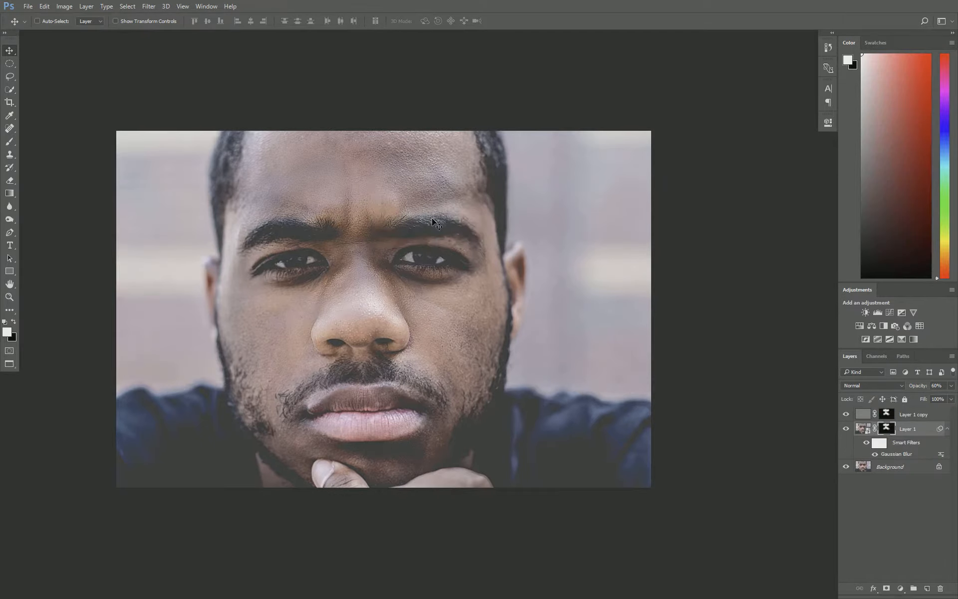
{"action": "scroll", "coordinate": [365, 263], "scroll_direction": "up", "scroll_amount": 1}
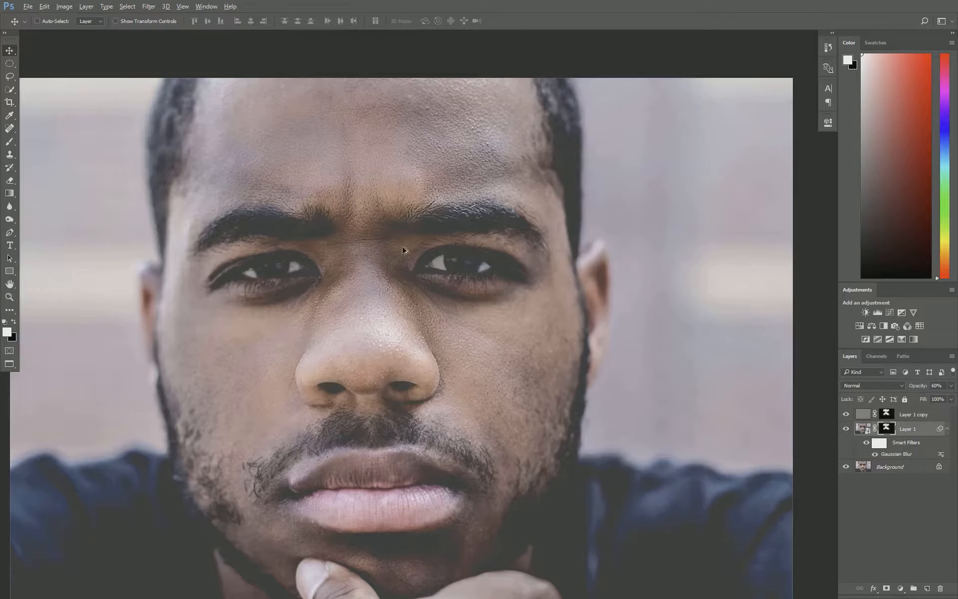
Duplicate the Linear Light High Pass layer Layer 1 copy to make Layer 1 copy 2.
{"action": "left_click", "coordinate": [846, 415]}
{"action": "scroll", "coordinate": [595, 351], "scroll_direction": "down", "scroll_amount": 2}
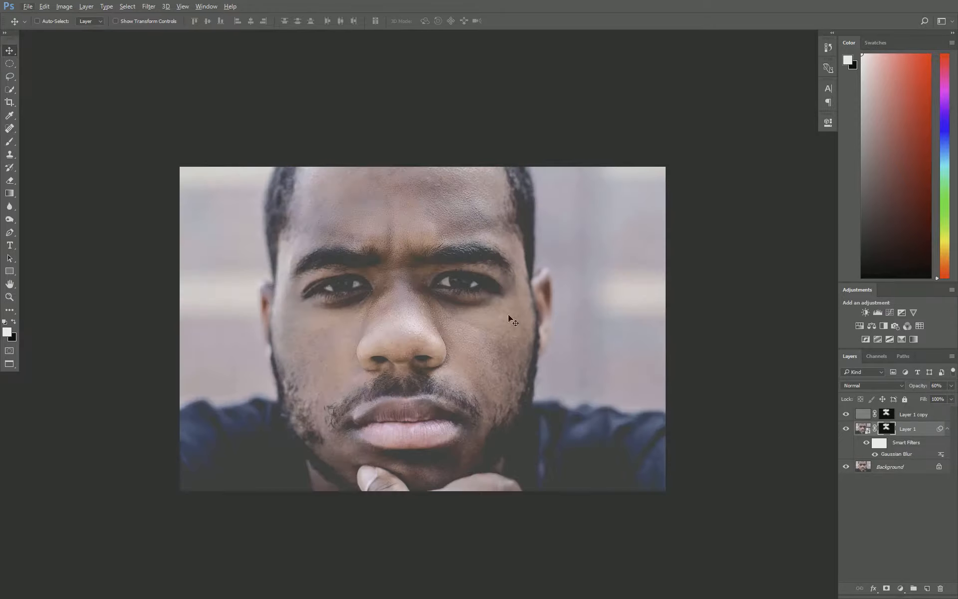
{"action": "left_click", "coordinate": [866, 415]}
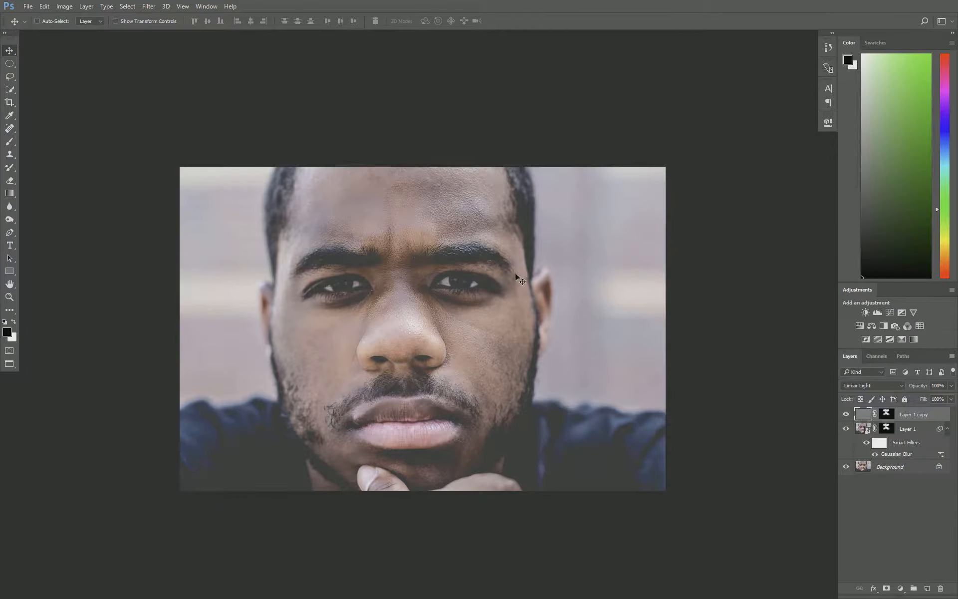
{"action": "scroll", "coordinate": [432, 271], "scroll_direction": "up", "scroll_amount": 3}
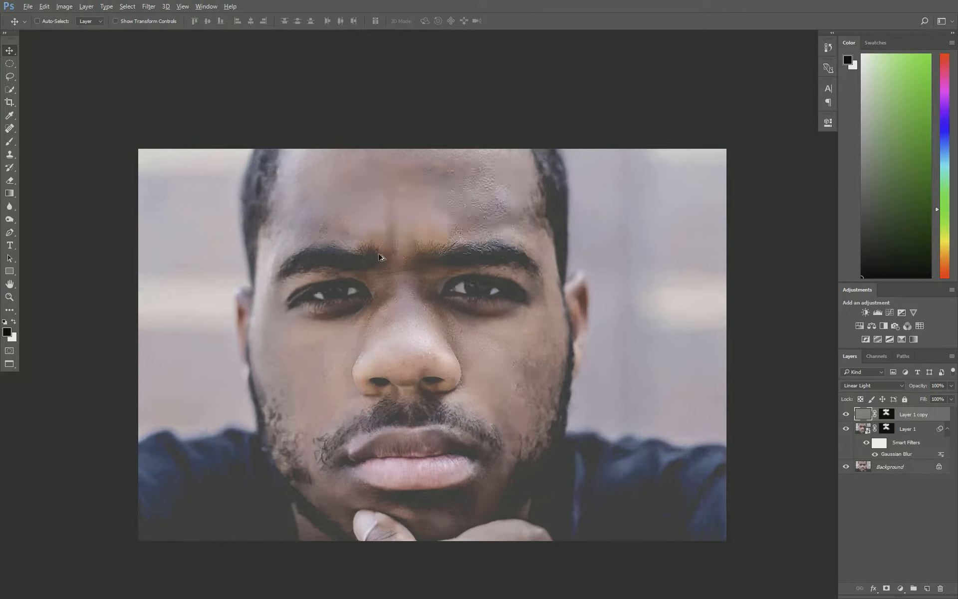
{"action": "key", "text": "ctrl+j"}
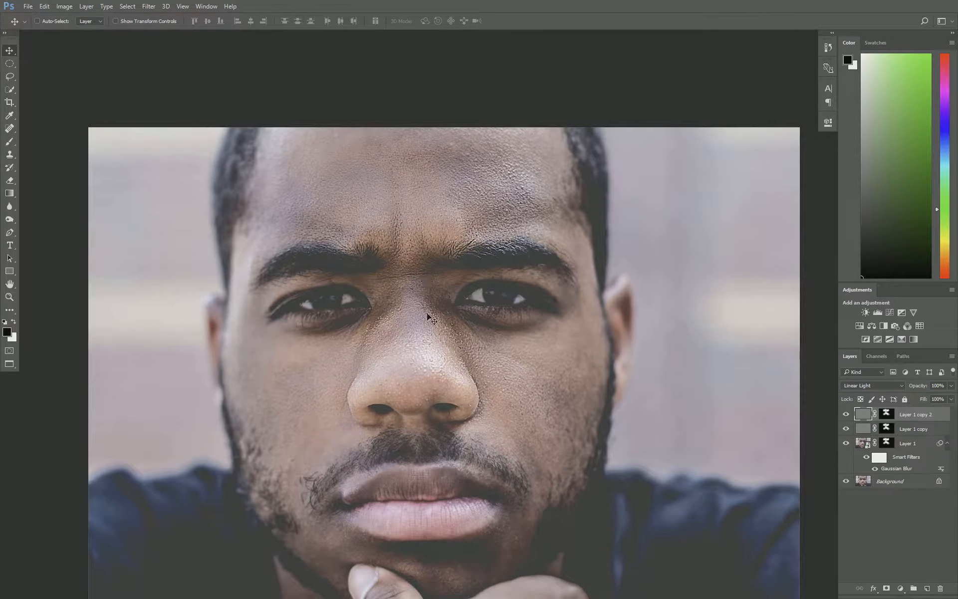
Select the blurred Layer 1 and set its opacity to 50%.
{"action": "scroll", "coordinate": [428, 313], "scroll_direction": "down", "scroll_amount": 3}
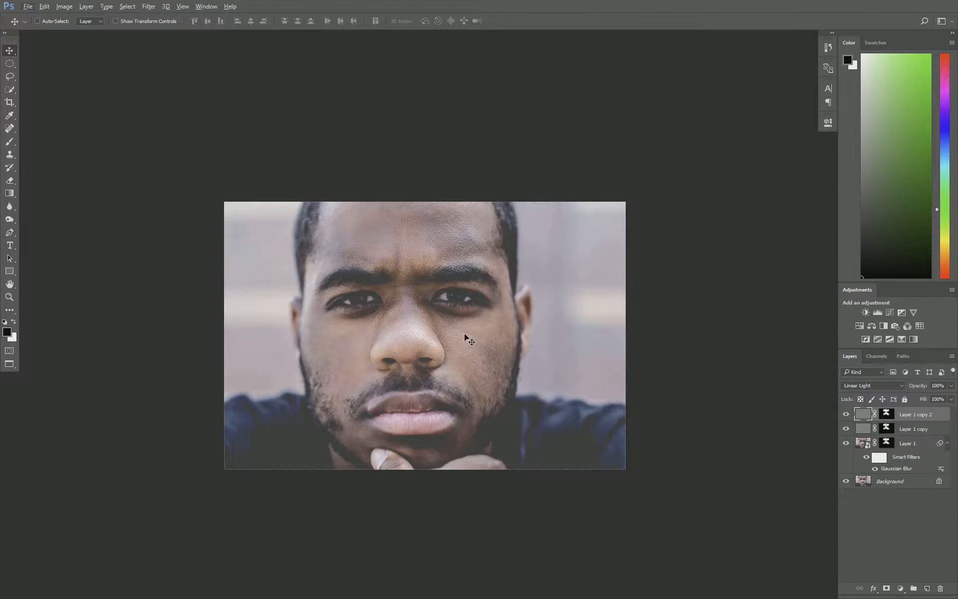
{"action": "scroll", "coordinate": [464, 334], "scroll_direction": "down", "scroll_amount": 1}
{"action": "scroll", "coordinate": [417, 321], "scroll_direction": "up", "scroll_amount": 3}
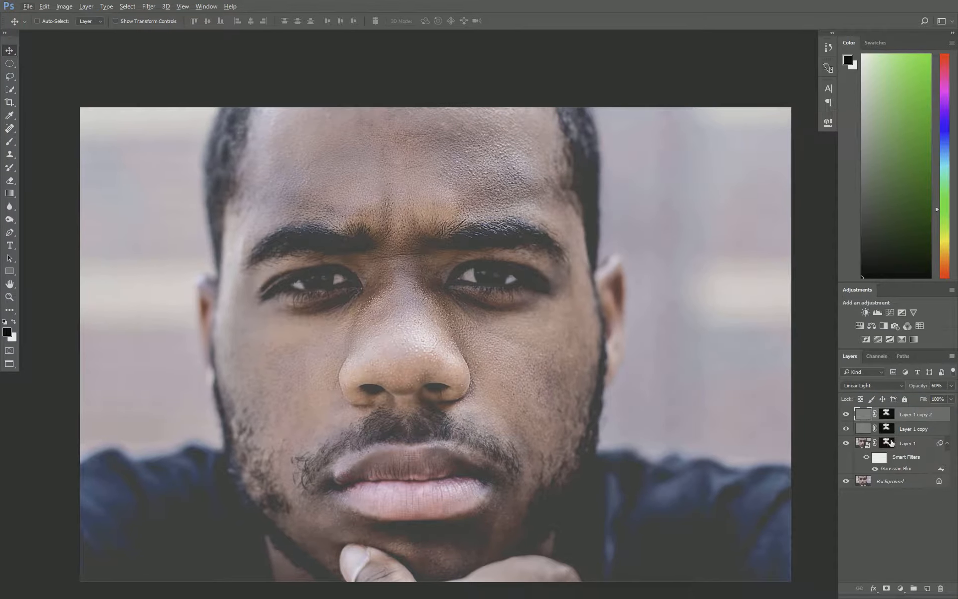
{"action": "left_click", "coordinate": [863, 444]}
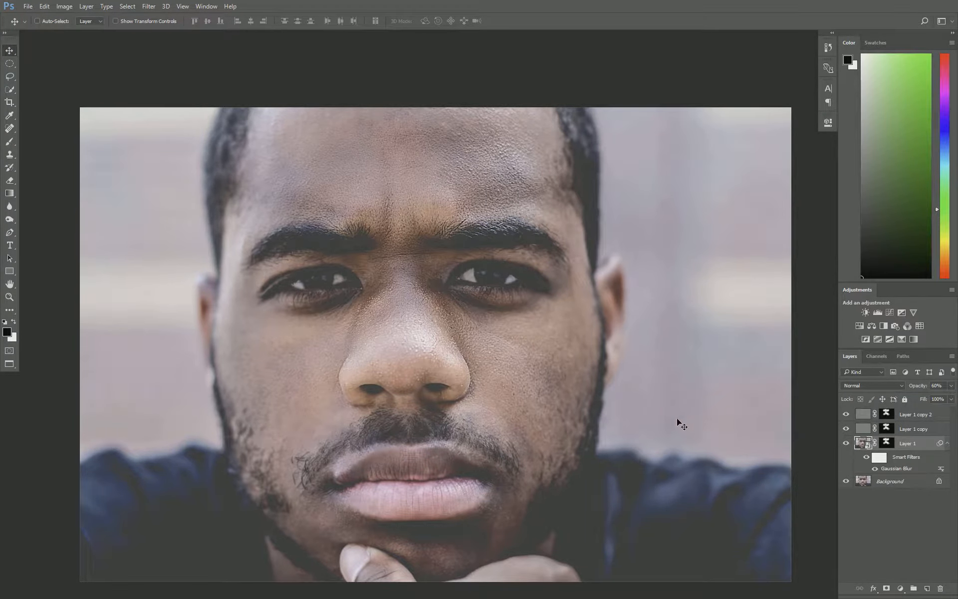
{"action": "scroll", "coordinate": [517, 333], "scroll_direction": "down", "scroll_amount": 2}
{"action": "key", "text": "5"}
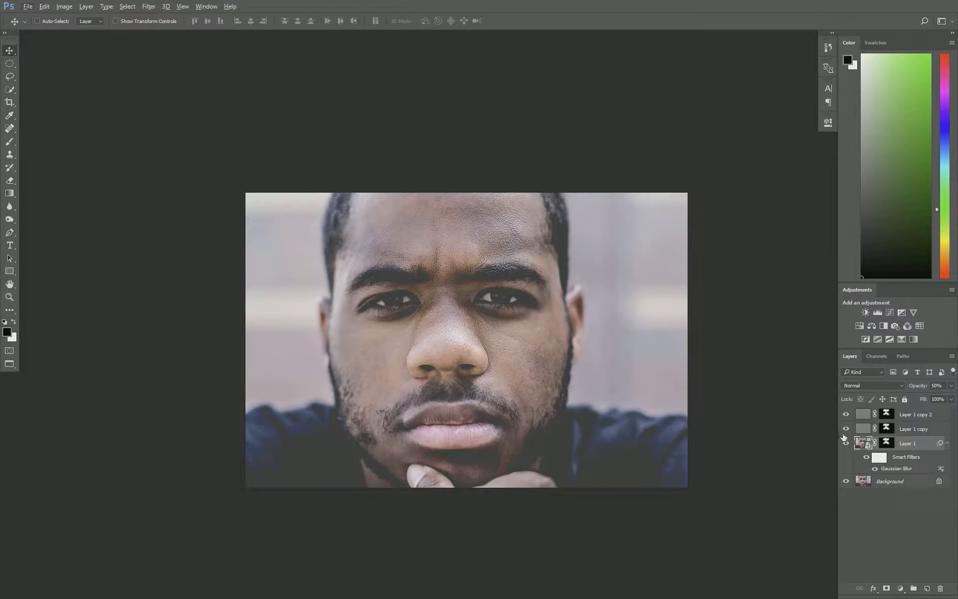
Toggle the top High Pass layer's visibility and change the selected High Pass layer's blend mode to Overlay.
{"action": "mouse_move", "coordinate": [845, 418]}
{"action": "left_mouse_down"}
{"action": "mouse_move", "coordinate": [846, 444]}
{"action": "mouse_move", "coordinate": [845, 410]}
{"action": "mouse_move", "coordinate": [846, 445]}
{"action": "mouse_move", "coordinate": [845, 418]}
{"action": "left_mouse_up"}
{"action": "mouse_move", "coordinate": [845, 417]}
{"action": "left_mouse_down"}
{"action": "mouse_move", "coordinate": [847, 444]}
{"action": "mouse_move", "coordinate": [845, 417]}
{"action": "left_mouse_up"}
{"action": "key", "text": "ctrl+plus"}
{"action": "left_click", "coordinate": [878, 387]}
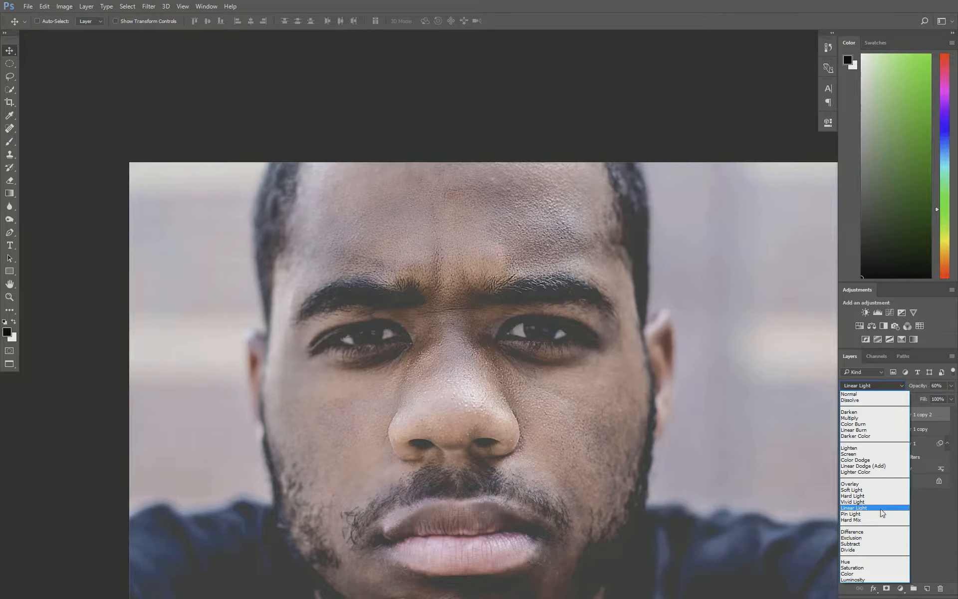
{"action": "left_click", "coordinate": [884, 484]}
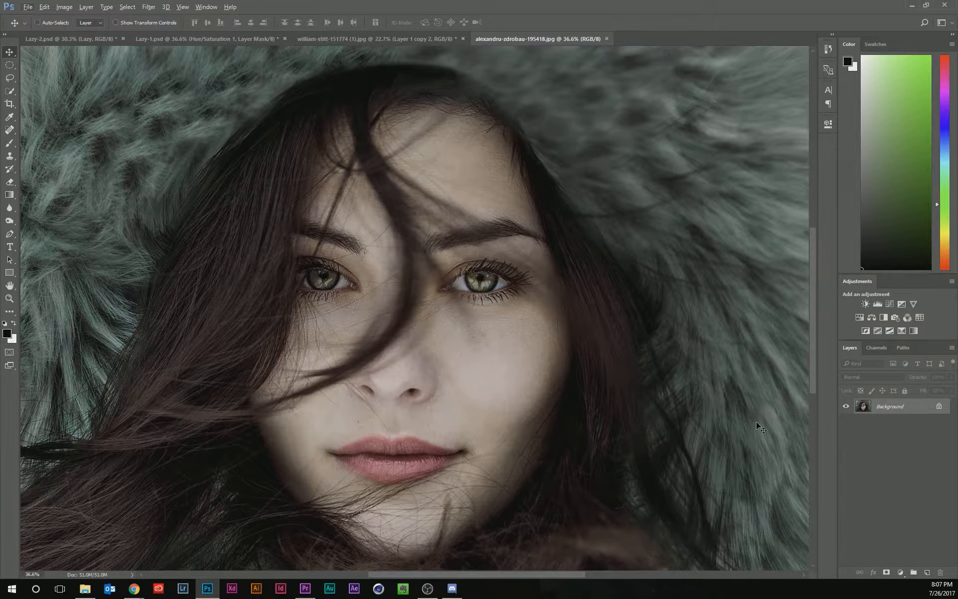
In the second portrait, duplicate the background twice, hide Layer 1 copy and select Layer 1.
{"action": "key", "text": "ctrl+j"}
{"action": "key", "text": "ctrl+j"}
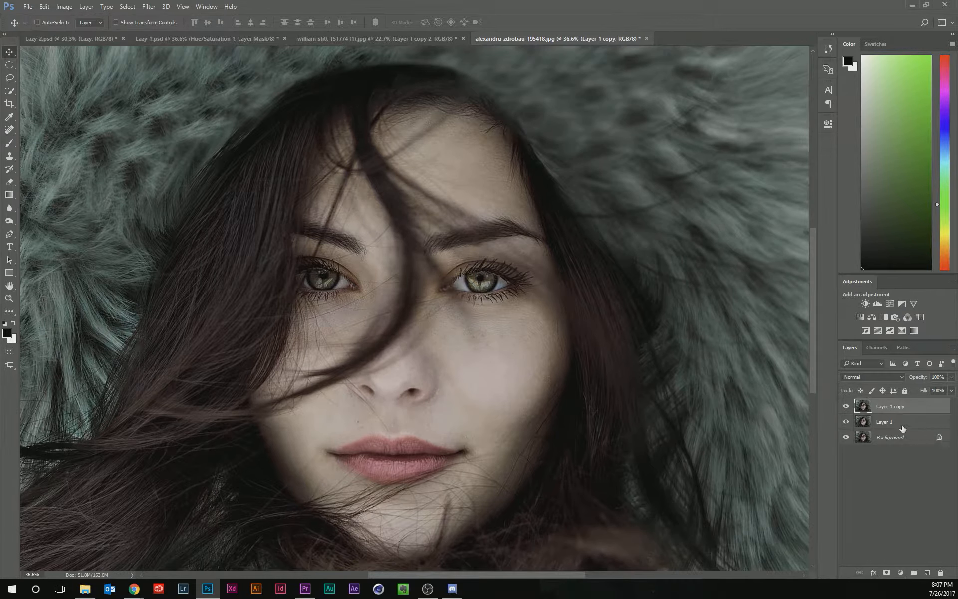
{"action": "left_click", "coordinate": [846, 406]}
{"action": "left_click", "coordinate": [868, 422]}
{"action": "left_click", "coordinate": [149, 6]}
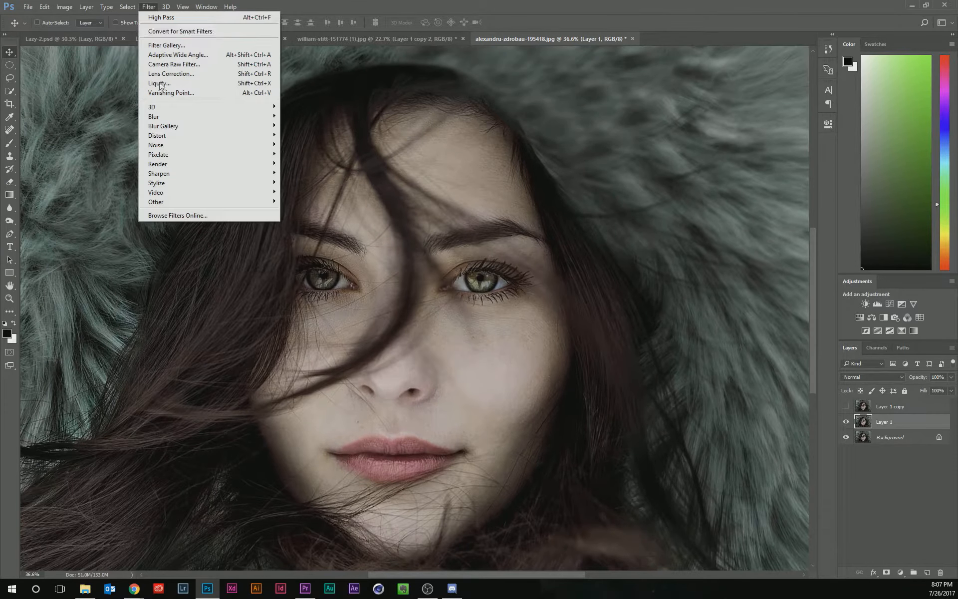
{"action": "mouse_move", "coordinate": [208, 117]}
{"action": "left_click", "coordinate": [316, 155]}
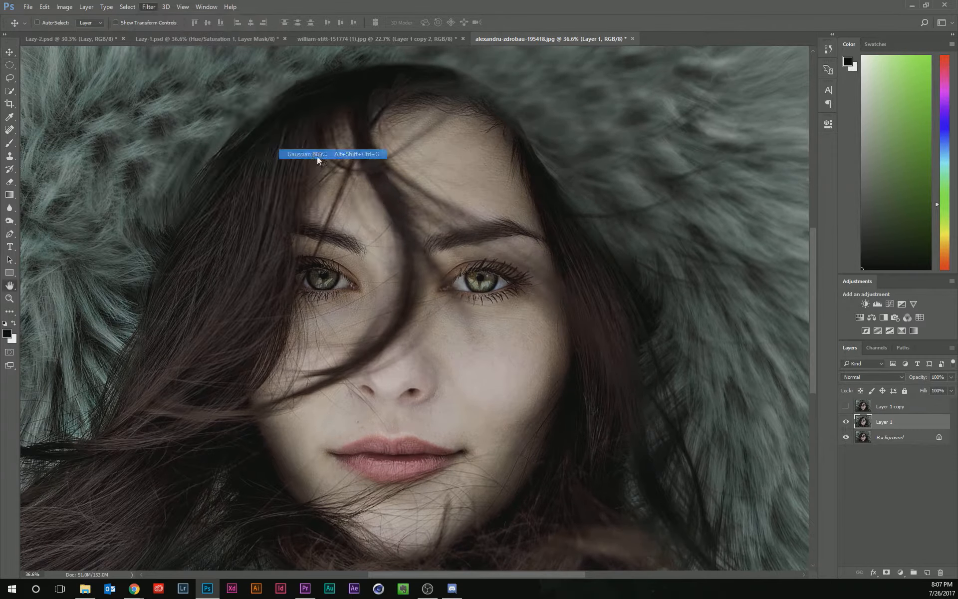
{"action": "left_click_drag", "start_coordinate": [530, 411], "coordinate": [534, 411]}
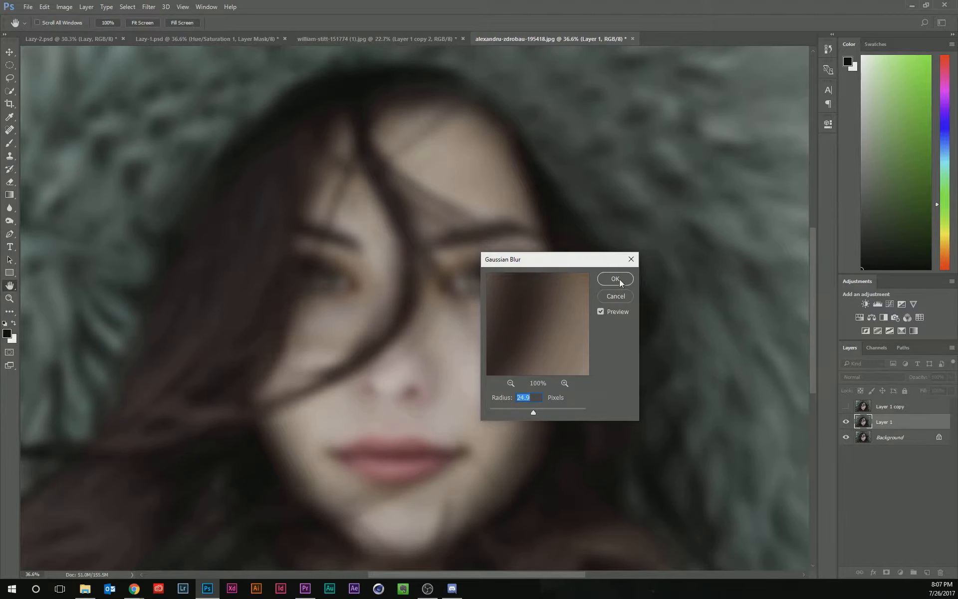
{"action": "left_click", "coordinate": [620, 297]}
{"action": "right_click", "coordinate": [895, 428]}
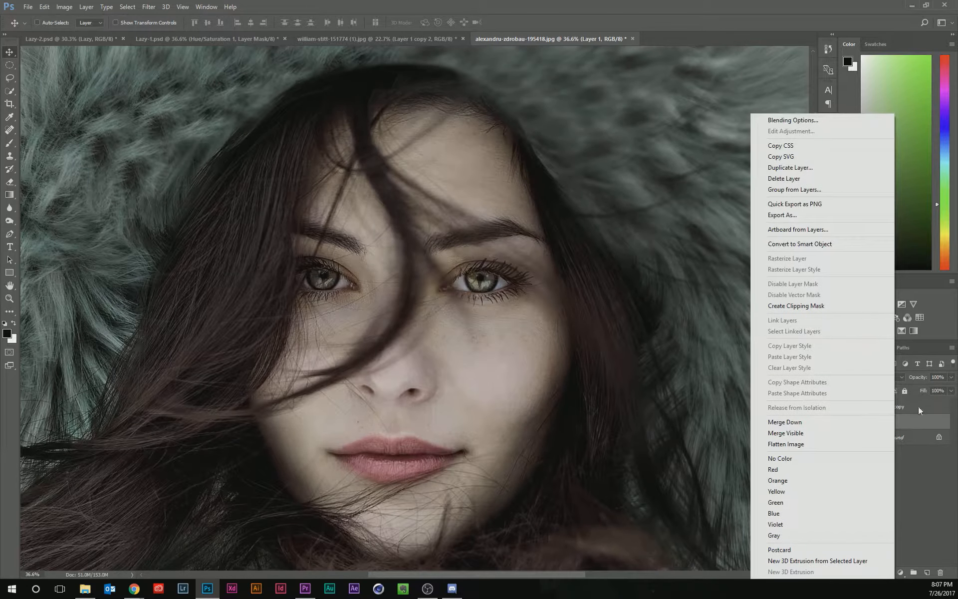
{"action": "left_click", "coordinate": [856, 305]}
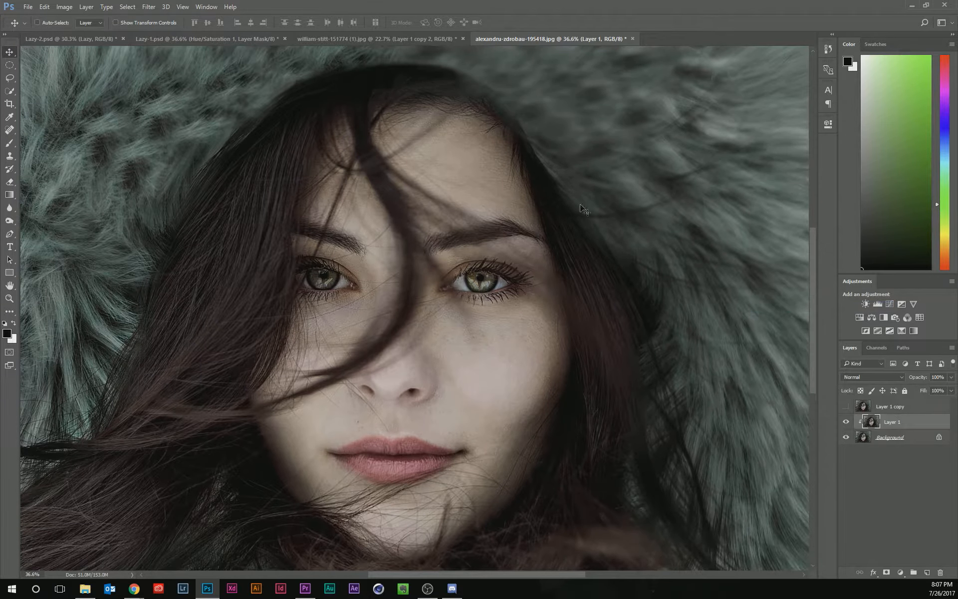
{"action": "key", "text": "ctrl+alt+g"}
Convert Layer 1 to a smart object and apply a Gaussian Blur with a radius of about 16.6 pixels.
{"action": "right_click", "coordinate": [907, 427]}
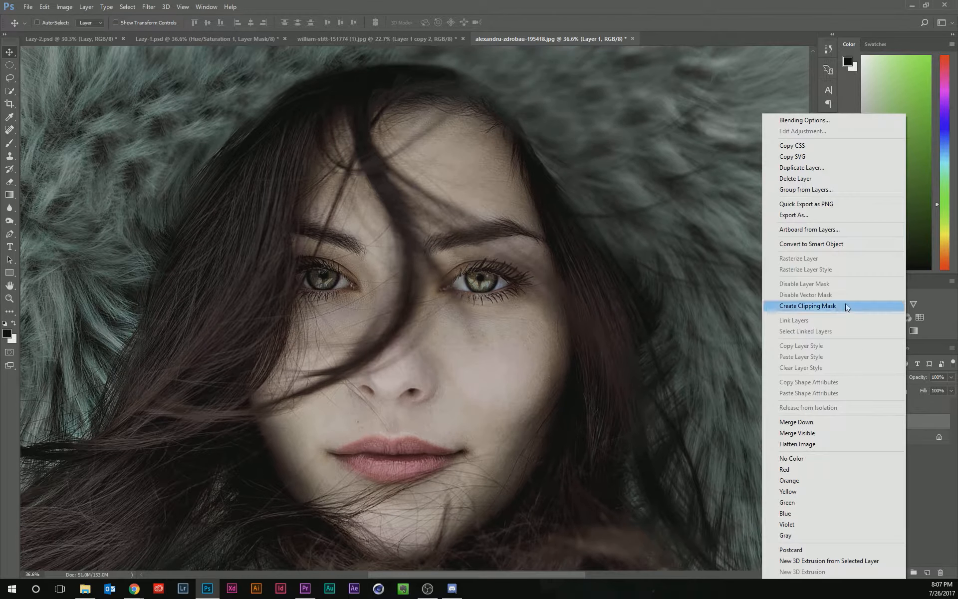
{"action": "left_click", "coordinate": [860, 244]}
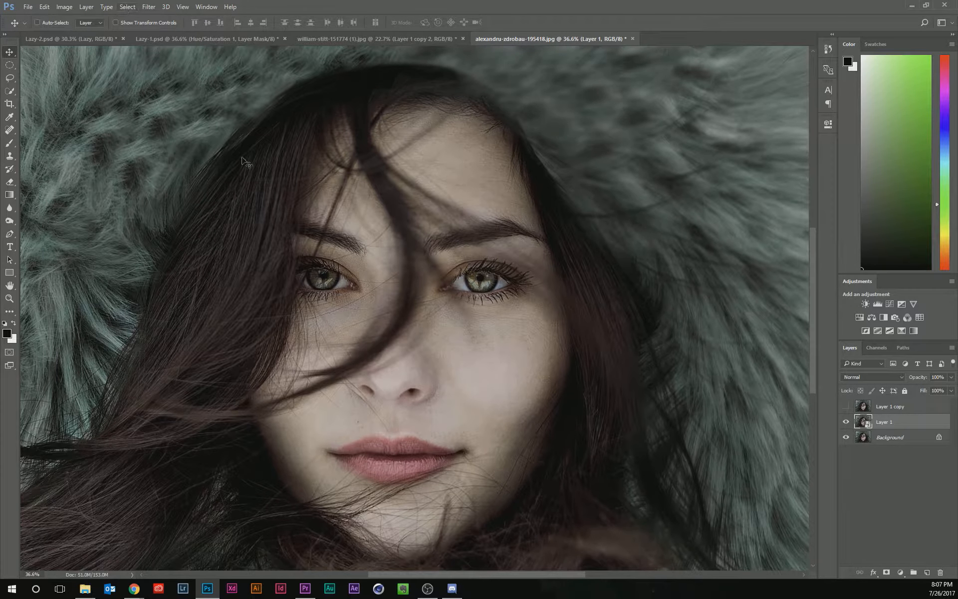
{"action": "key", "text": "ctrl+alt+f"}
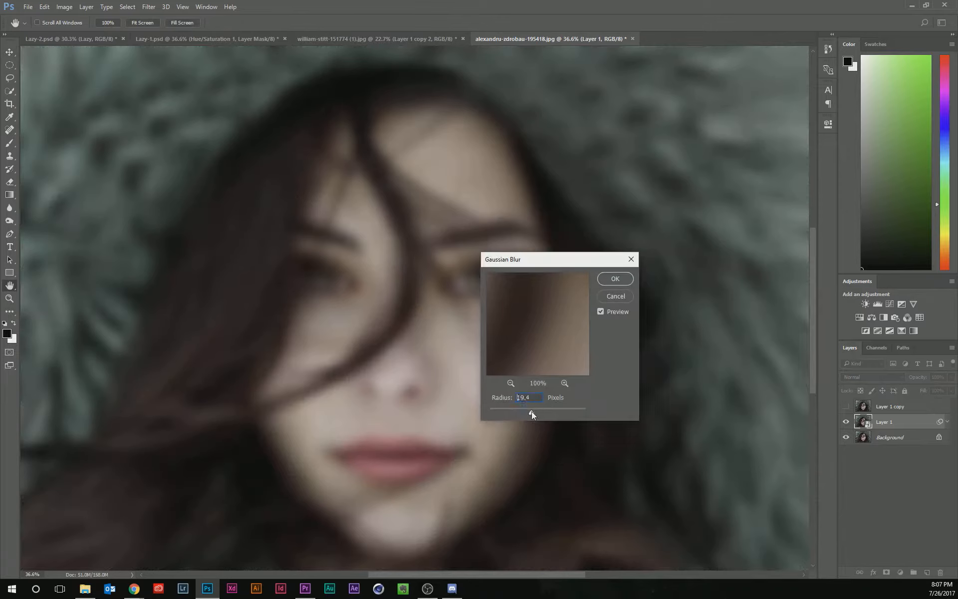
{"action": "left_click_drag", "start_coordinate": [534, 412], "coordinate": [535, 412]}
{"action": "left_click", "coordinate": [617, 279]}
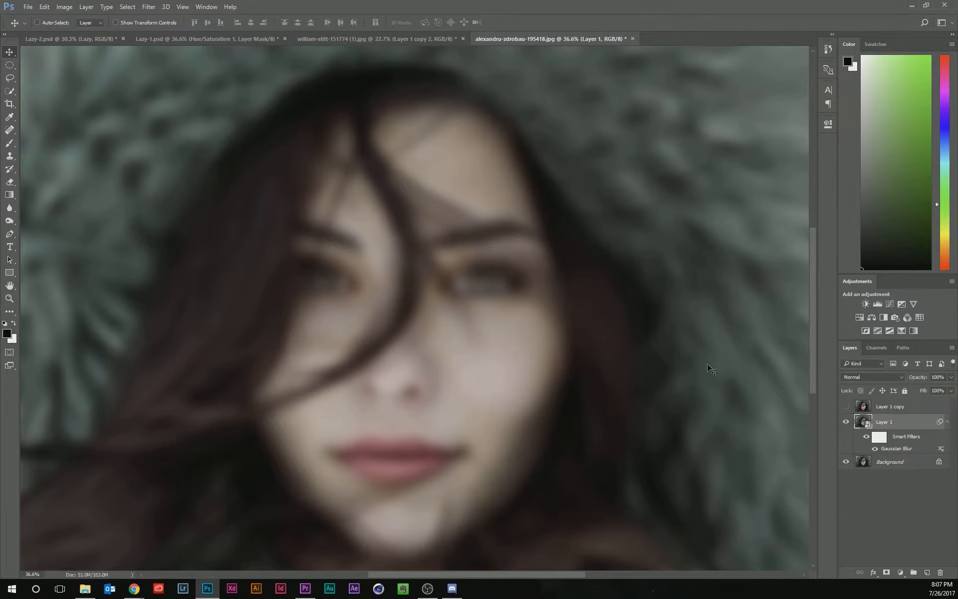
{"action": "double_click", "coordinate": [906, 449]}
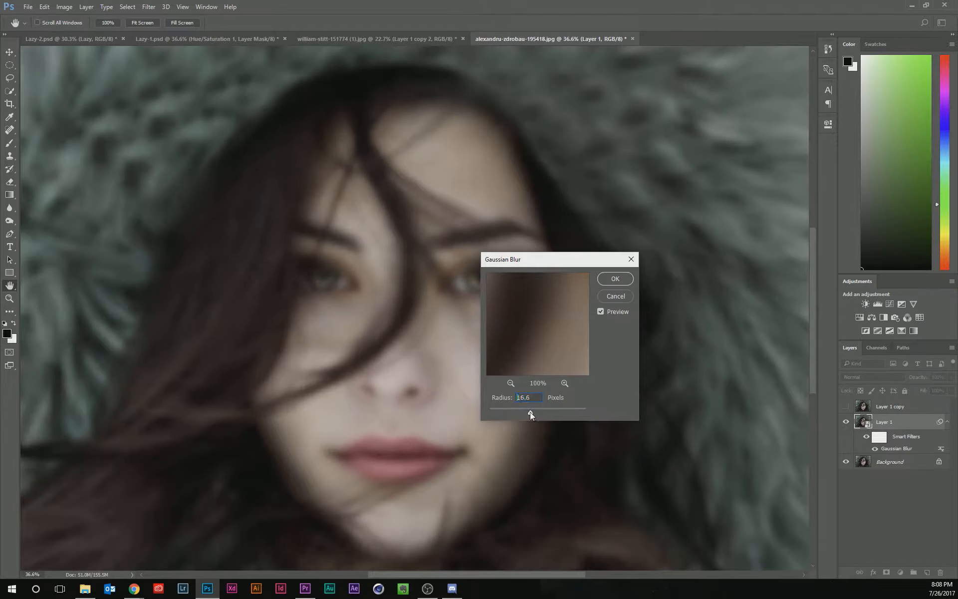
{"action": "left_click_drag", "start_coordinate": [531, 412], "coordinate": [531, 410]}
{"action": "left_click", "coordinate": [616, 279]}
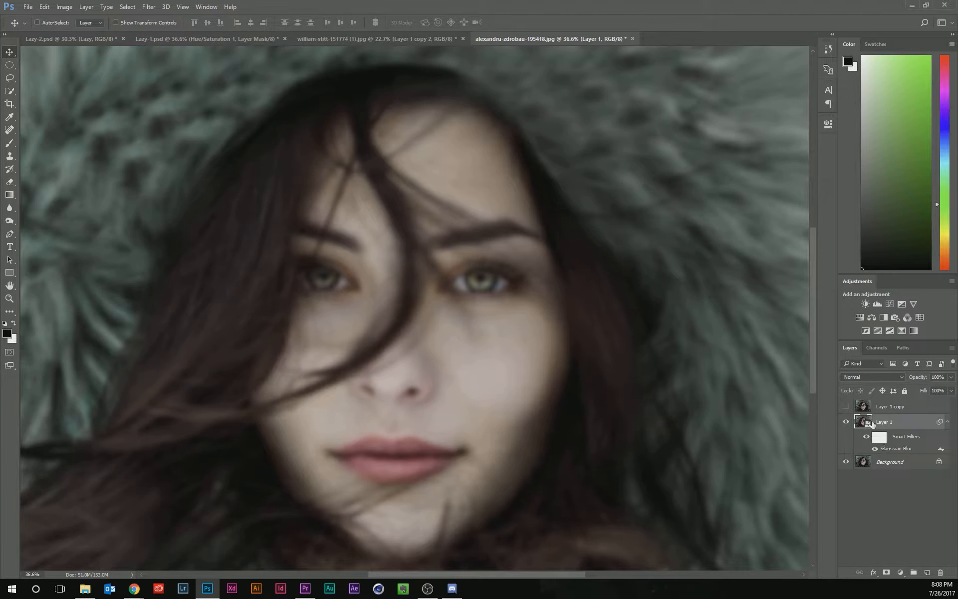
Show Layer 1 copy, apply a 5-pixel High Pass filter to it and set its blend mode to Linear Light.
{"action": "left_click", "coordinate": [847, 407]}
{"action": "left_click", "coordinate": [885, 408]}
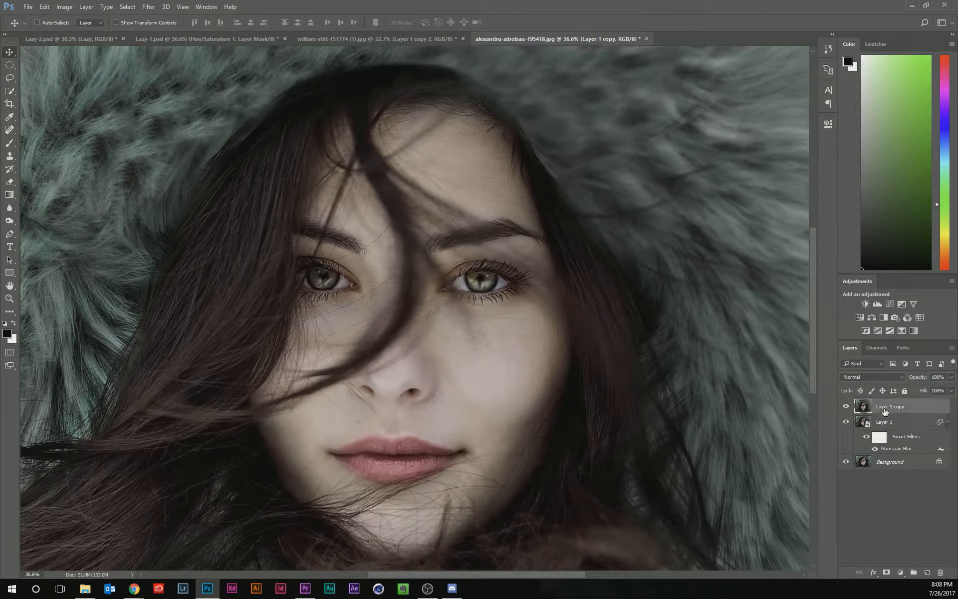
{"action": "left_click", "coordinate": [149, 7]}
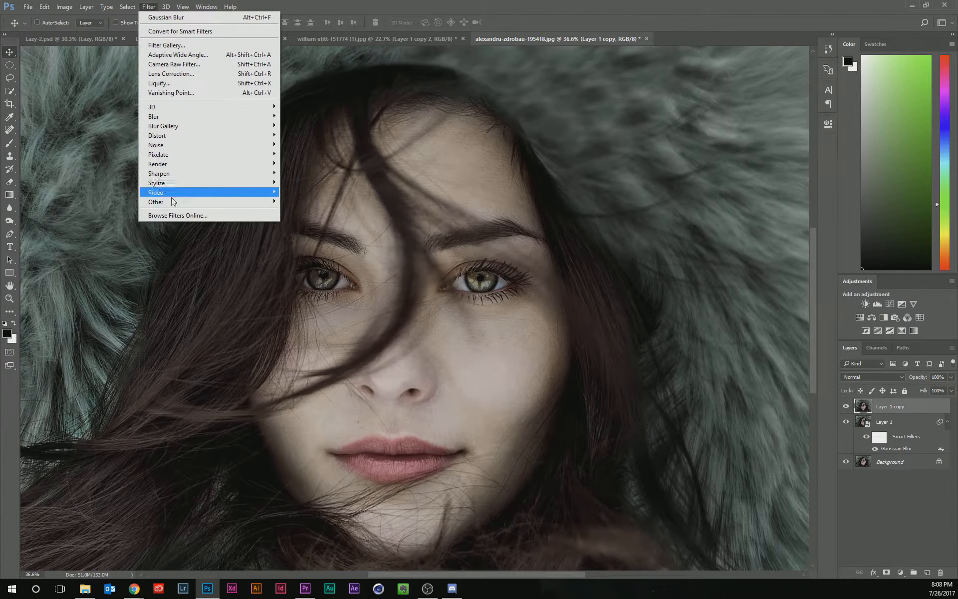
{"action": "mouse_move", "coordinate": [220, 202]}
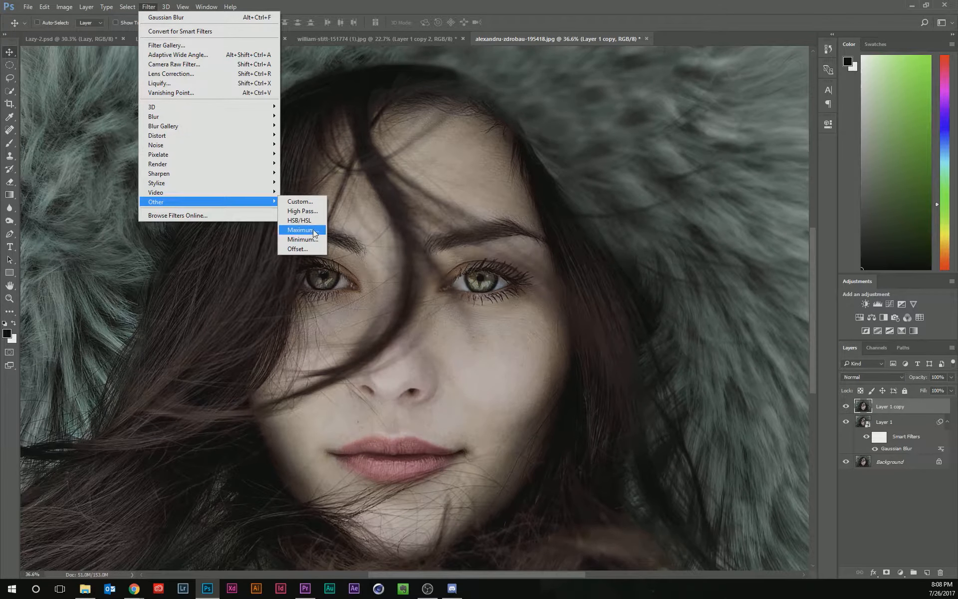
{"action": "left_click", "coordinate": [312, 210]}
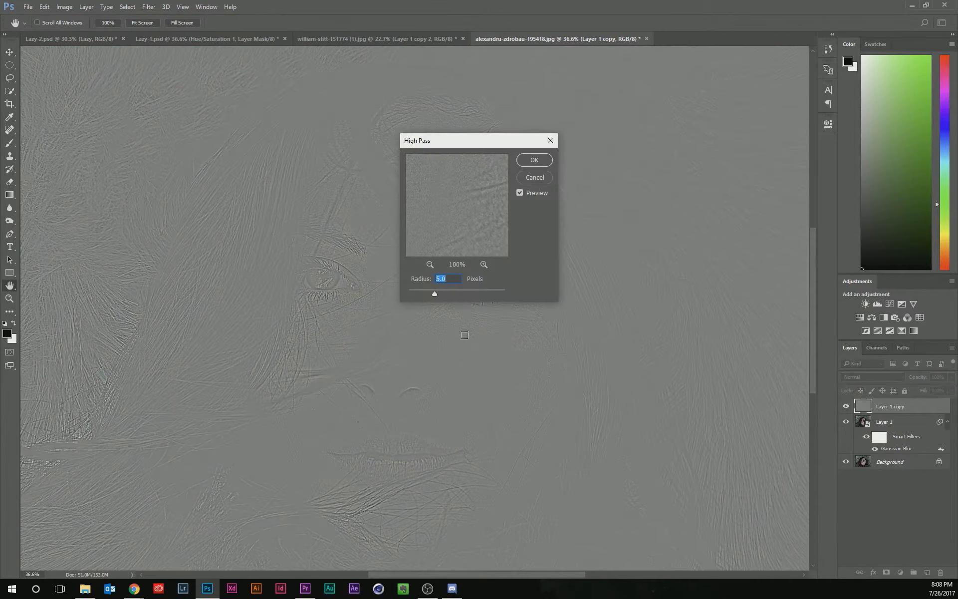
{"action": "key", "text": "alt"}
{"action": "left_click", "coordinate": [550, 162]}
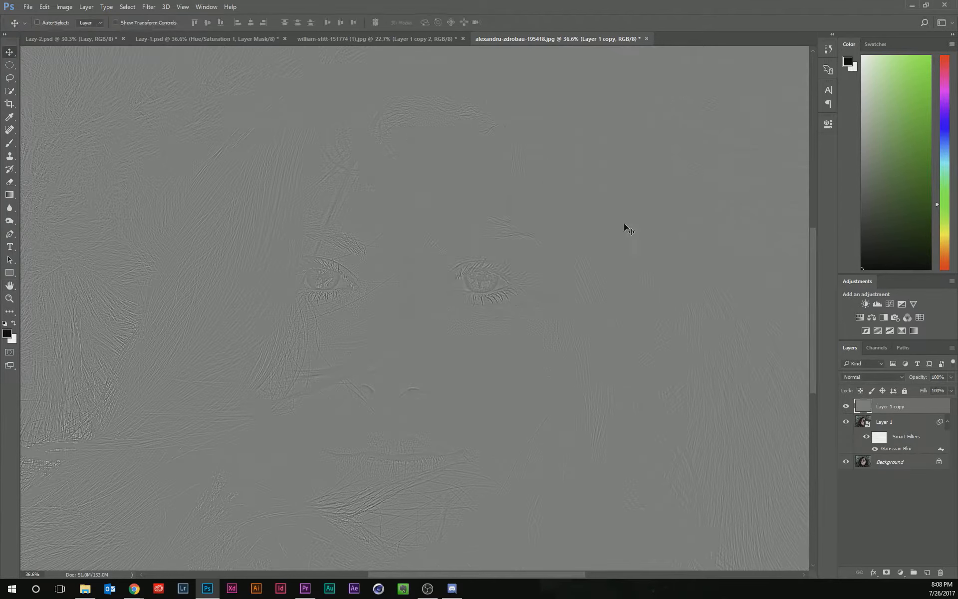
{"action": "left_click", "coordinate": [890, 379]}
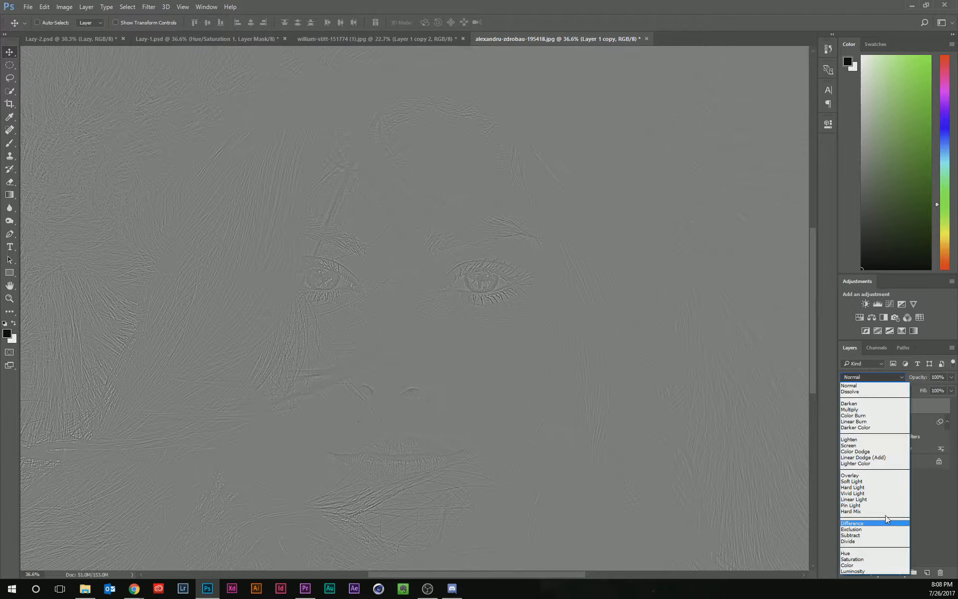
{"action": "left_click", "coordinate": [885, 500]}
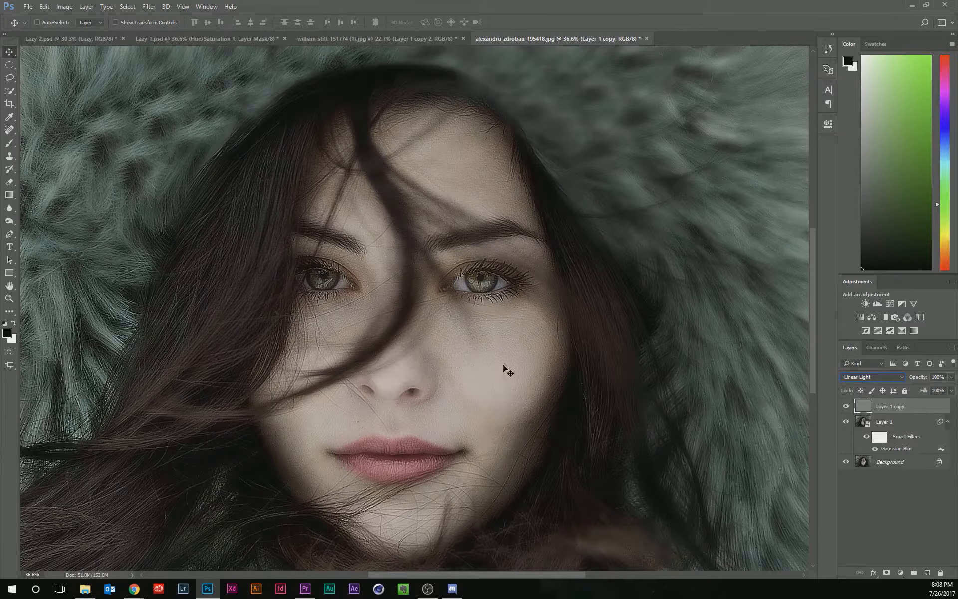
Add a black layer mask to Layer 1 and paint white at 30% brush opacity over the right cheek.
{"action": "left_click", "coordinate": [868, 423]}
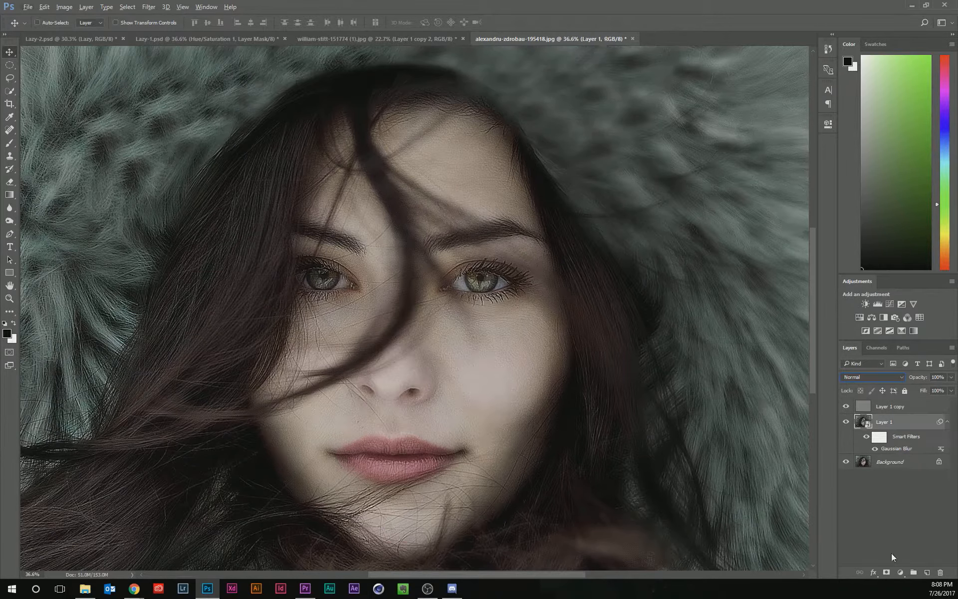
{"action": "left_click", "coordinate": [887, 573], "text": "alt"}
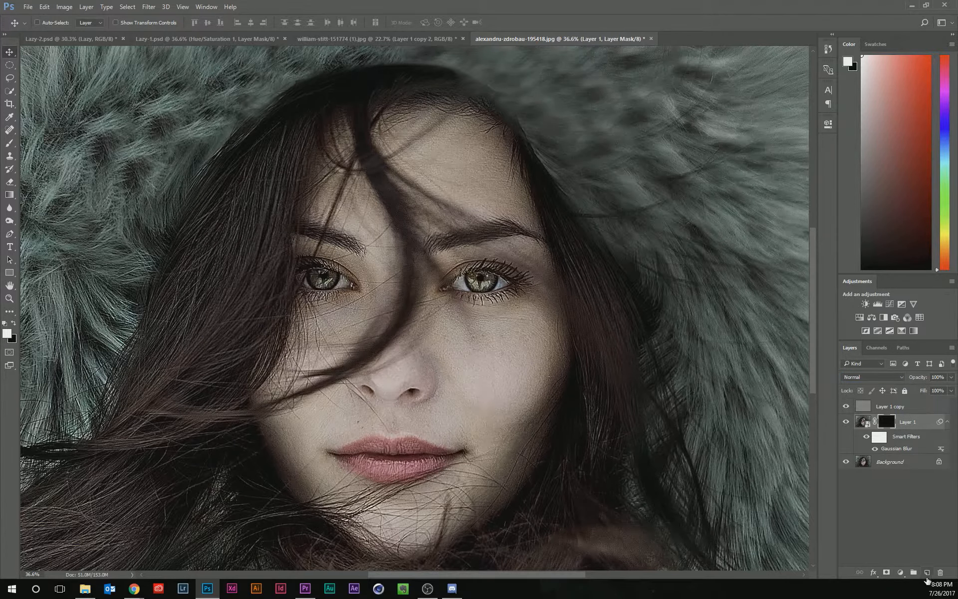
{"action": "left_click", "coordinate": [861, 425]}
{"action": "left_click", "coordinate": [889, 425]}
{"action": "key", "text": "b"}
{"action": "scroll", "coordinate": [524, 402], "scroll_direction": "up", "scroll_amount": 2}
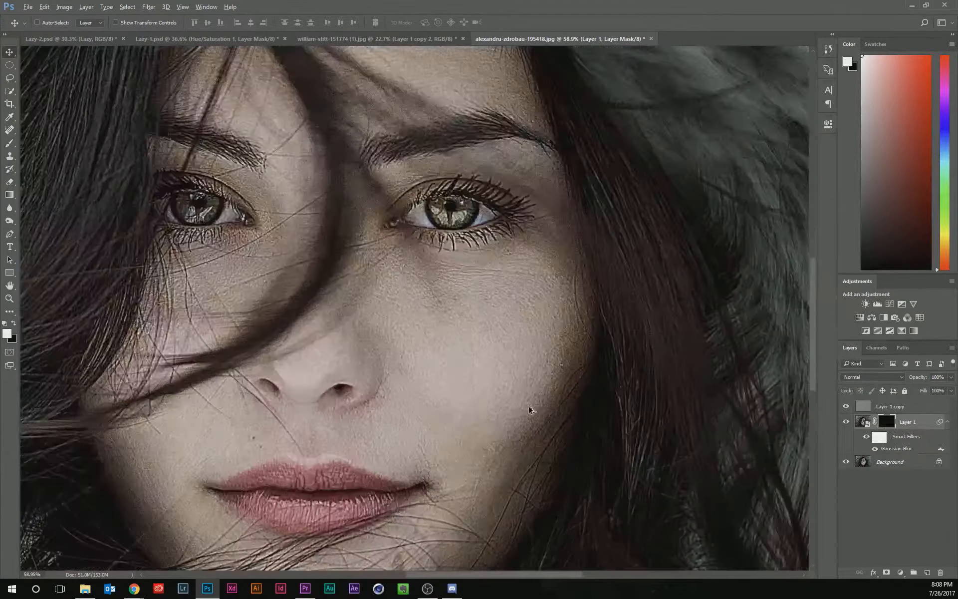
{"action": "scroll", "coordinate": [514, 408], "scroll_direction": "up", "scroll_amount": 2}
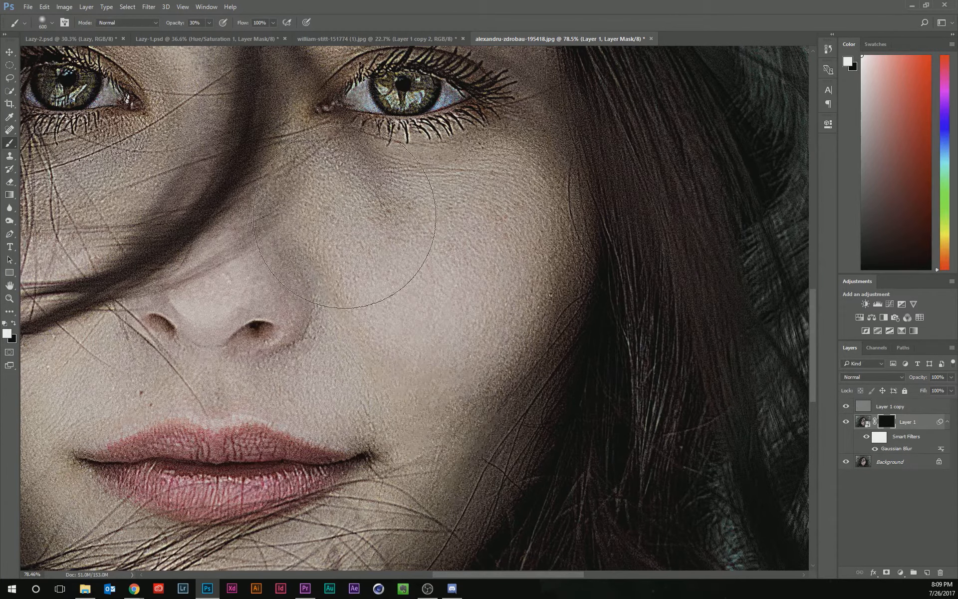
{"action": "mouse_move", "coordinate": [377, 242]}
{"action": "left_mouse_down"}
{"action": "mouse_move", "coordinate": [461, 258]}
{"action": "mouse_move", "coordinate": [336, 218]}
{"action": "mouse_move", "coordinate": [465, 263]}
{"action": "mouse_move", "coordinate": [438, 250]}
{"action": "mouse_move", "coordinate": [468, 256]}
{"action": "mouse_move", "coordinate": [457, 250]}
{"action": "mouse_move", "coordinate": [407, 243]}
{"action": "mouse_move", "coordinate": [489, 231]}
{"action": "mouse_move", "coordinate": [457, 379]}
{"action": "mouse_move", "coordinate": [433, 381]}
{"action": "mouse_move", "coordinate": [429, 256]}
{"action": "mouse_move", "coordinate": [386, 249]}
{"action": "mouse_move", "coordinate": [374, 220]}
{"action": "mouse_move", "coordinate": [428, 245]}
{"action": "mouse_move", "coordinate": [500, 232]}
{"action": "mouse_move", "coordinate": [399, 406]}
{"action": "mouse_move", "coordinate": [310, 384]}
{"action": "mouse_move", "coordinate": [338, 433]}
{"action": "mouse_move", "coordinate": [438, 398]}
{"action": "mouse_move", "coordinate": [434, 331]}
{"action": "mouse_move", "coordinate": [433, 352]}
{"action": "left_mouse_up"}
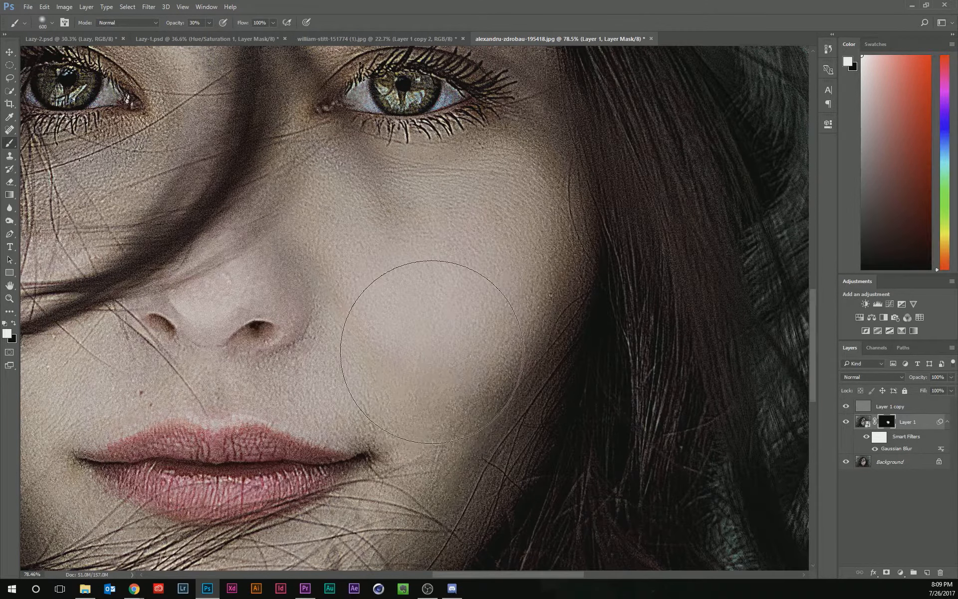
Shrink the brush and paint white on Layer 1's mask over the skin below the nose, under the eye and on the forehead.
{"action": "key", "text": "bracketleft"}
{"action": "key", "text": "bracketleft"}
{"action": "key", "text": "bracketleft"}
{"action": "key", "text": "bracketleft"}
{"action": "key", "text": "bracketleft"}
{"action": "key", "text": "bracketleft"}
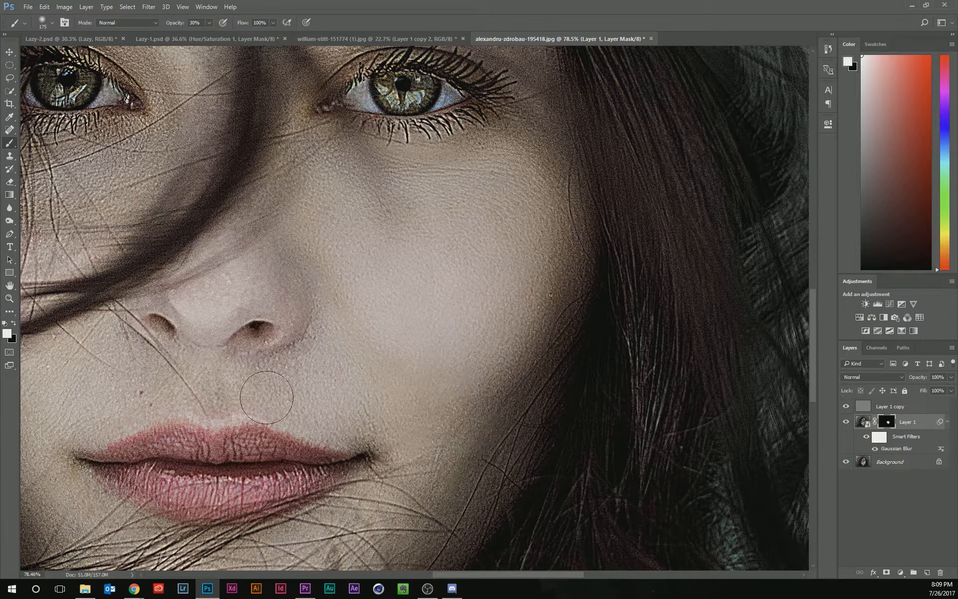
{"action": "mouse_move", "coordinate": [289, 402]}
{"action": "left_mouse_down"}
{"action": "mouse_move", "coordinate": [103, 388]}
{"action": "mouse_move", "coordinate": [206, 395]}
{"action": "mouse_move", "coordinate": [100, 397]}
{"action": "mouse_move", "coordinate": [103, 413]}
{"action": "left_mouse_up"}
{"action": "left_click_drag", "start_coordinate": [448, 227], "coordinate": [437, 375]}
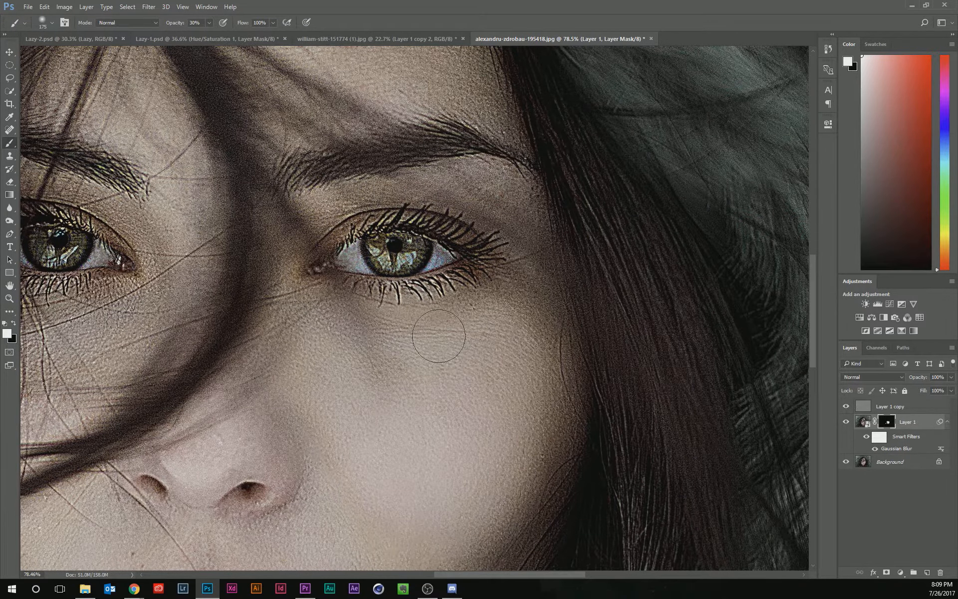
{"action": "mouse_move", "coordinate": [436, 336]}
{"action": "left_mouse_down"}
{"action": "mouse_move", "coordinate": [413, 491]}
{"action": "mouse_move", "coordinate": [427, 529]}
{"action": "left_mouse_up"}
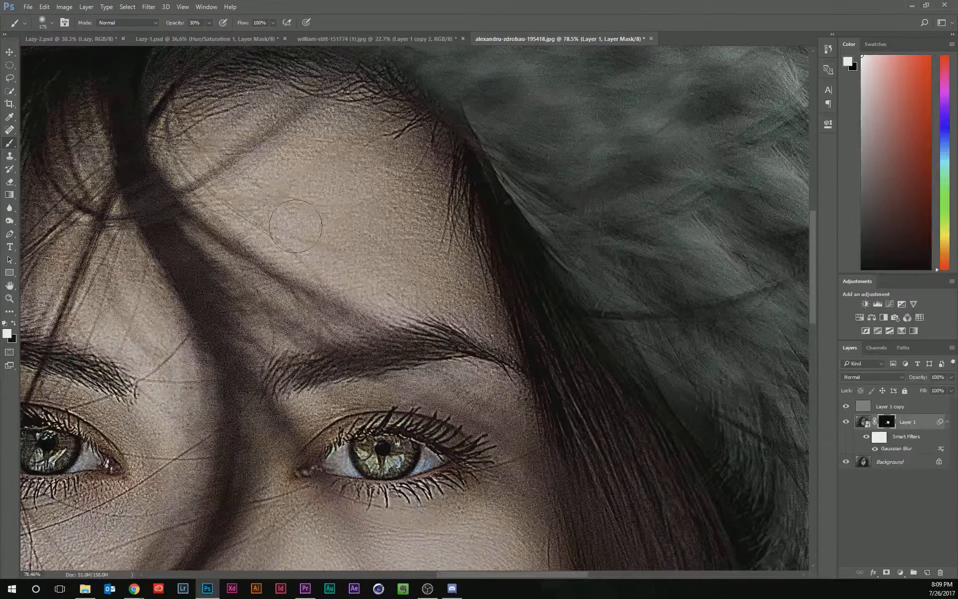
{"action": "mouse_move", "coordinate": [316, 204]}
{"action": "left_mouse_down"}
{"action": "mouse_move", "coordinate": [363, 203]}
{"action": "mouse_move", "coordinate": [376, 189]}
{"action": "mouse_move", "coordinate": [328, 177]}
{"action": "mouse_move", "coordinate": [362, 189]}
{"action": "mouse_move", "coordinate": [388, 215]}
{"action": "mouse_move", "coordinate": [352, 261]}
{"action": "left_mouse_up"}
{"action": "scroll", "coordinate": [335, 263], "scroll_direction": "down", "scroll_amount": 10}
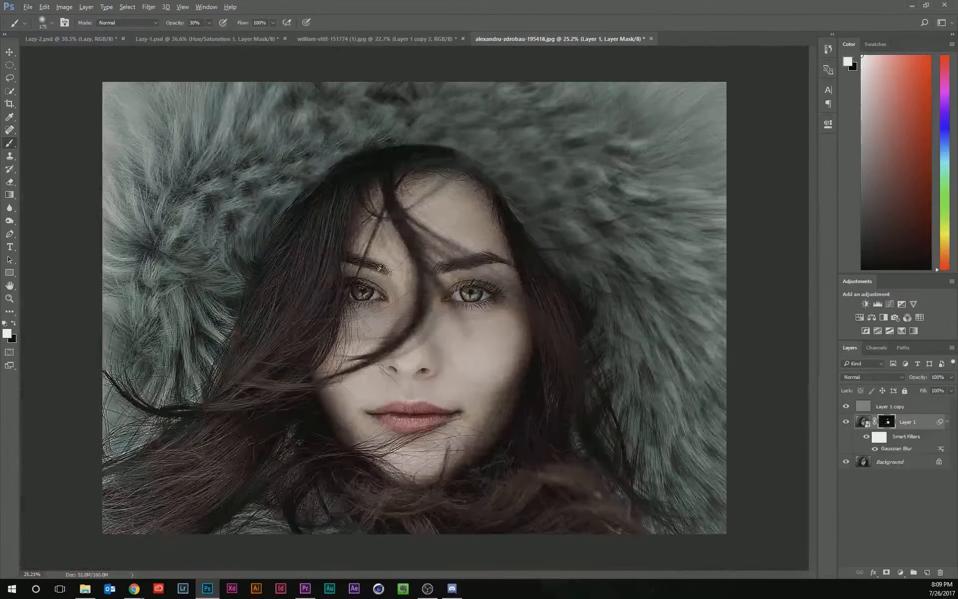
Copy Layer 1's mask onto Layer 1 copy, then toggle both layers' visibility to compare before and after.
{"action": "left_click_drag", "start_coordinate": [888, 424], "coordinate": [888, 407]}
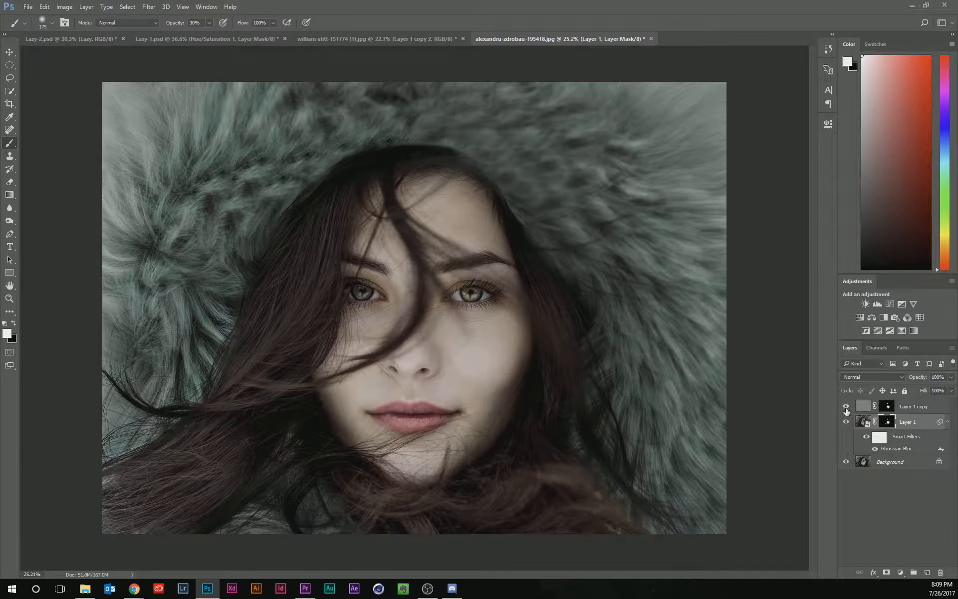
{"action": "left_click_drag", "start_coordinate": [851, 422], "coordinate": [846, 406]}
{"action": "scroll", "coordinate": [480, 395], "scroll_direction": "up", "scroll_amount": 3}
{"action": "scroll", "coordinate": [500, 388], "scroll_direction": "up", "scroll_amount": 1}
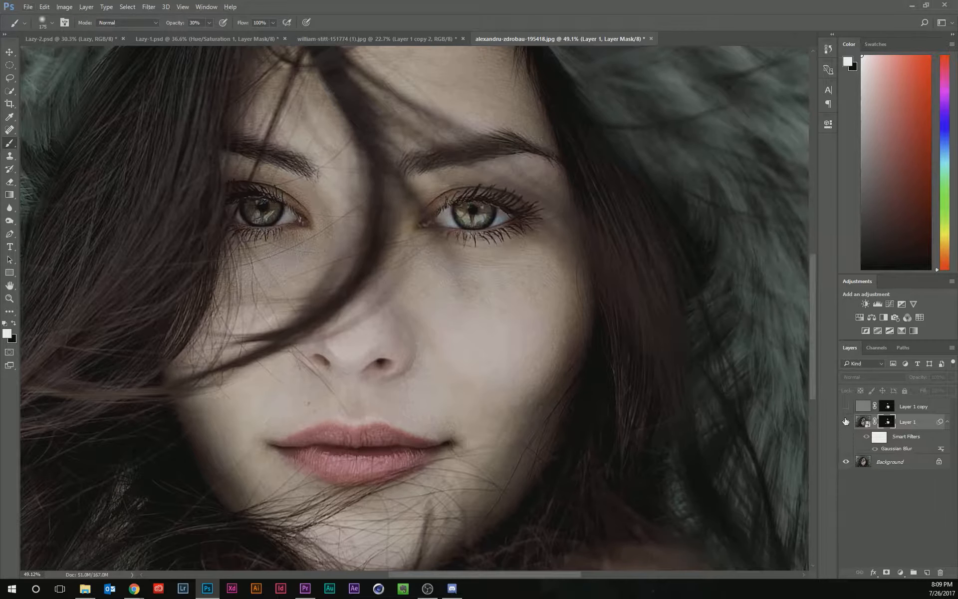
{"action": "left_click_drag", "start_coordinate": [846, 422], "coordinate": [846, 407]}
{"action": "mouse_move", "coordinate": [455, 292]}
{"action": "left_mouse_down"}
{"action": "mouse_move", "coordinate": [500, 293]}
{"action": "mouse_move", "coordinate": [470, 293]}
{"action": "left_mouse_up"}
{"action": "scroll", "coordinate": [514, 362], "scroll_direction": "down", "scroll_amount": 6}
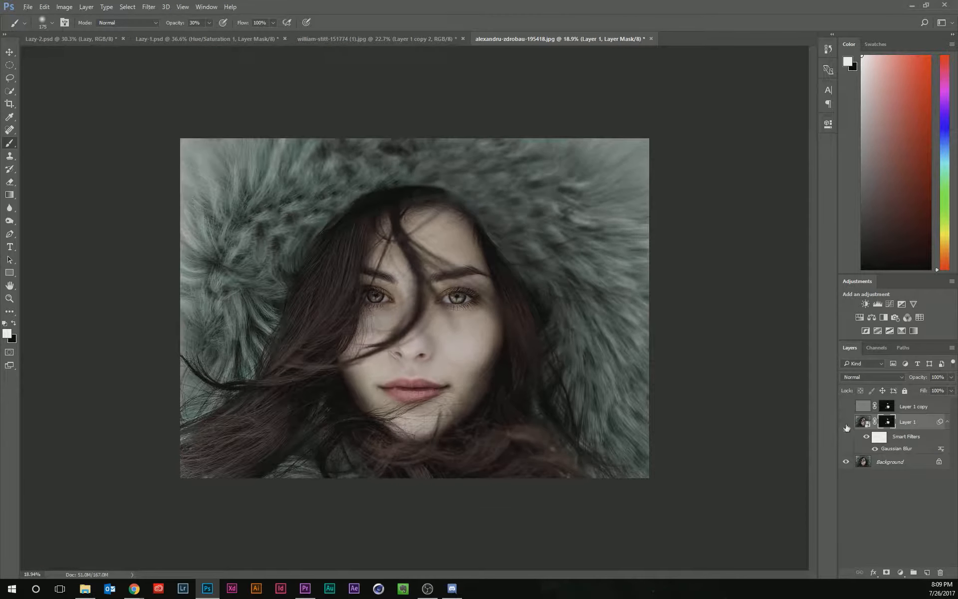
{"action": "left_click", "coordinate": [847, 424]}
{"action": "left_click", "coordinate": [846, 424]}
Add a Curves adjustment layer above Layer 1 copy and lift the curve's midtones to brighten the image.
{"action": "left_click", "coordinate": [867, 409]}
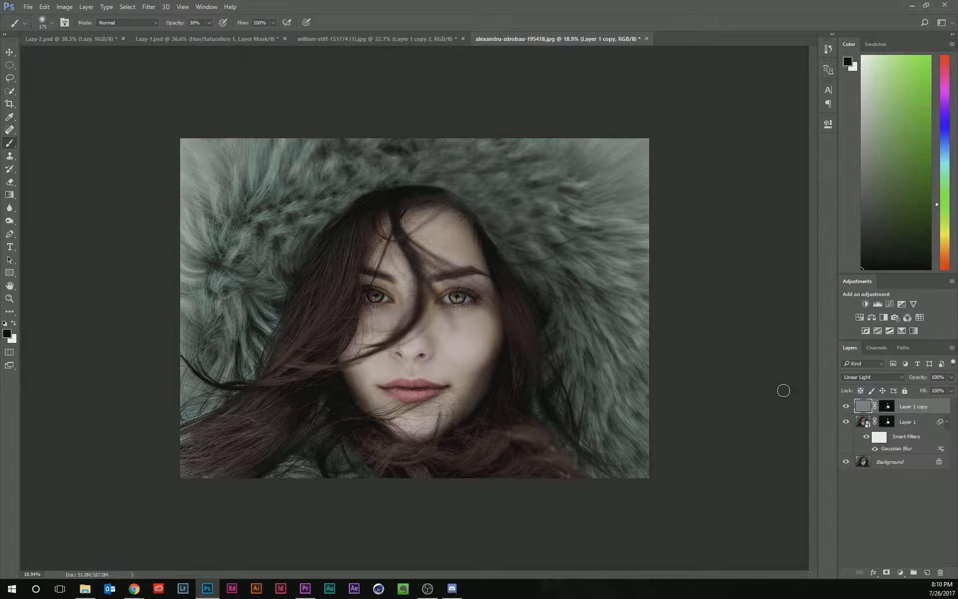
{"action": "left_click", "coordinate": [890, 303]}
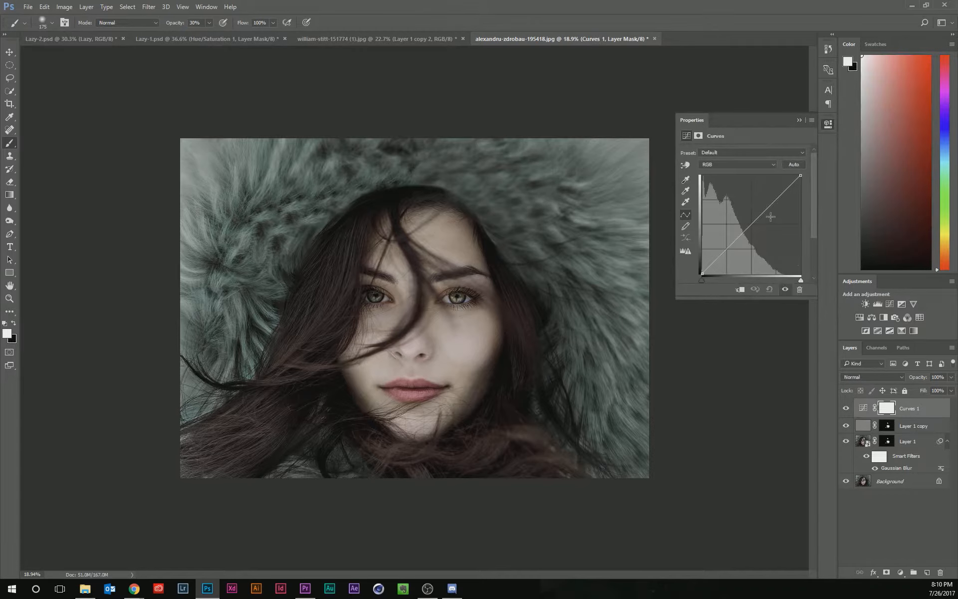
{"action": "left_click_drag", "start_coordinate": [771, 201], "coordinate": [771, 210]}
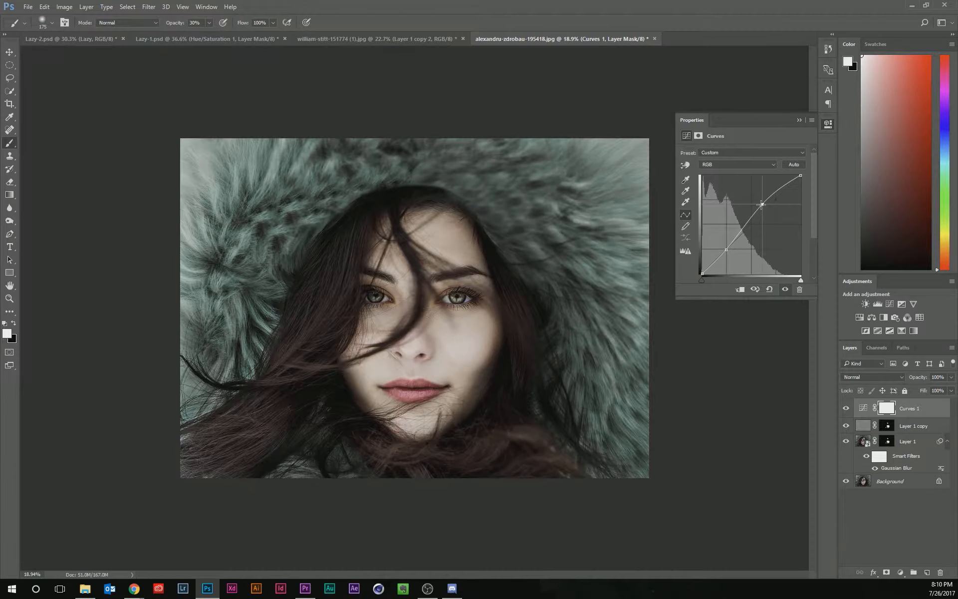
{"action": "left_click_drag", "start_coordinate": [762, 209], "coordinate": [764, 206]}
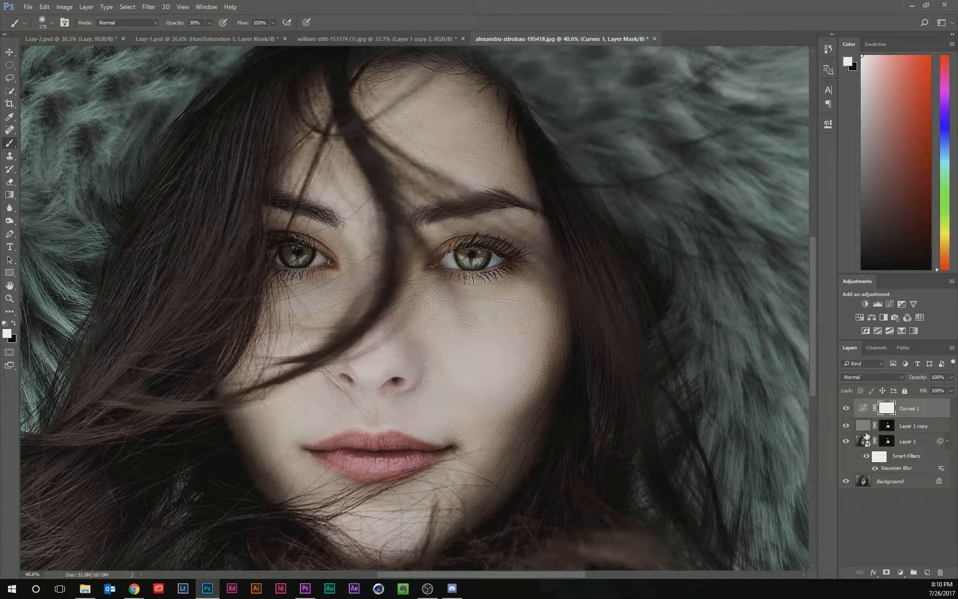
Change Layer 1 copy's blend mode to Overlay.
{"action": "left_click", "coordinate": [864, 425]}
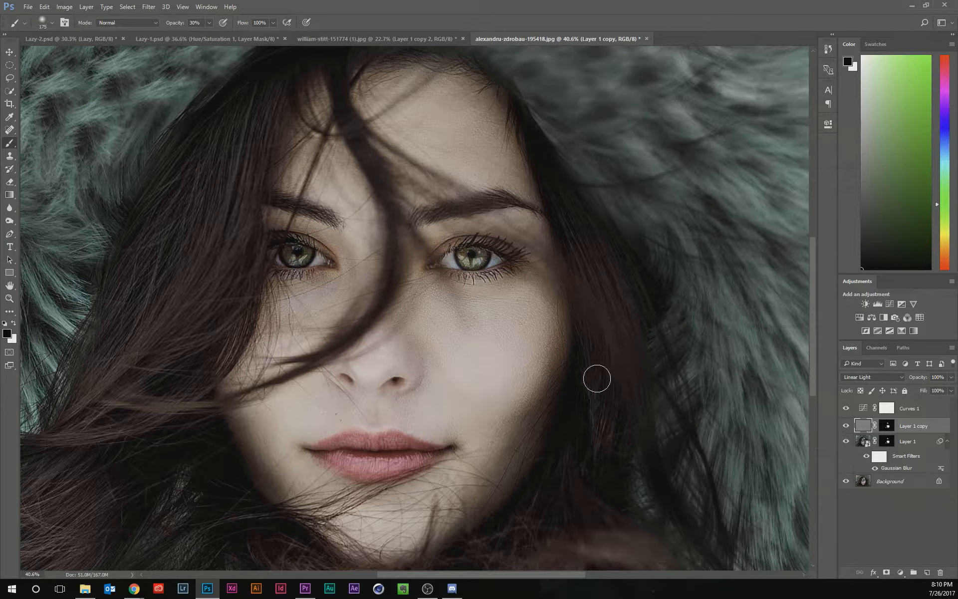
{"action": "key", "text": "v"}
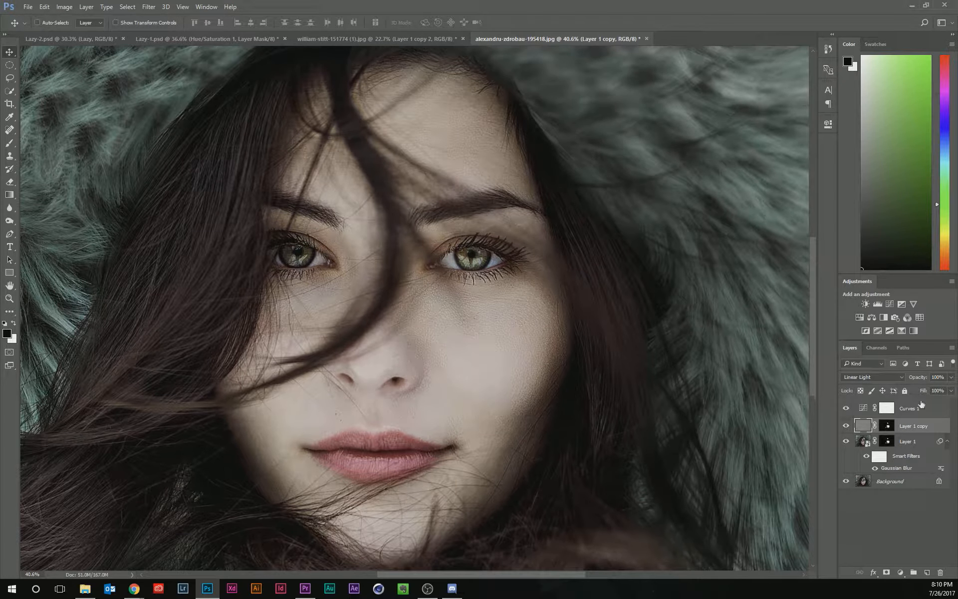
{"action": "left_click", "coordinate": [892, 378]}
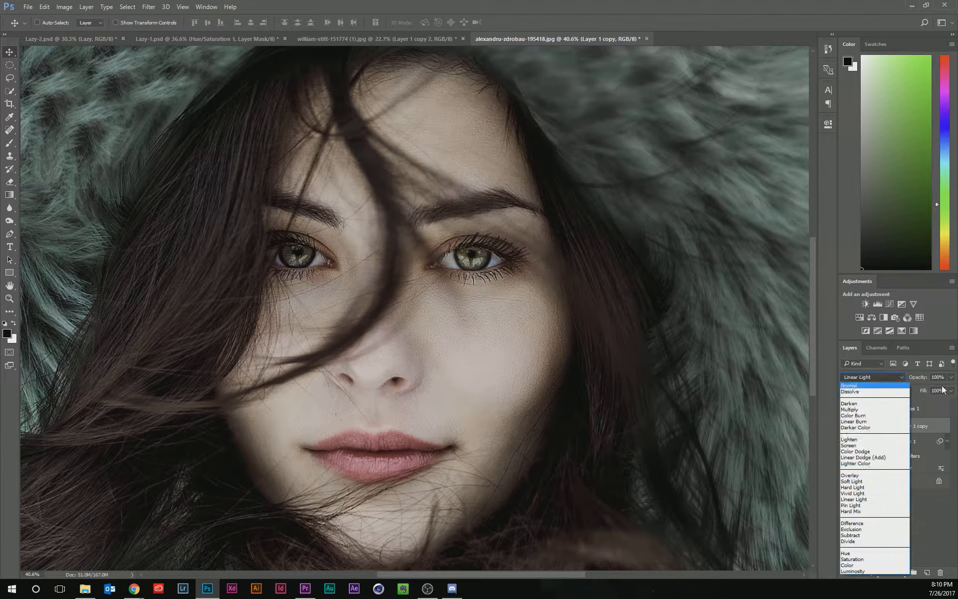
{"action": "left_click", "coordinate": [896, 478]}
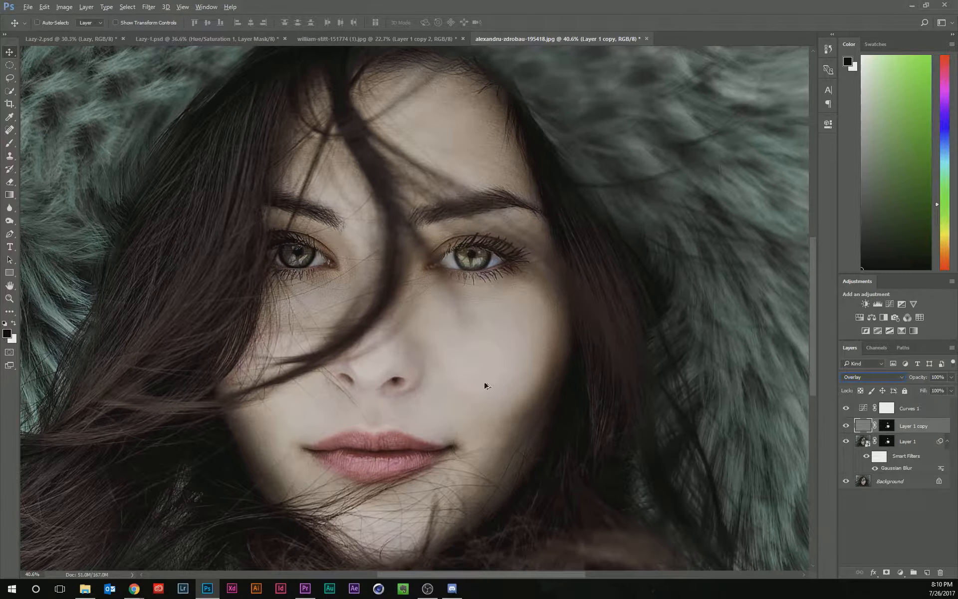
Zoom in and toggle Layer 1 copy's visibility to compare the Overlay result.
{"action": "scroll", "coordinate": [514, 372], "scroll_direction": "up", "scroll_amount": 5}
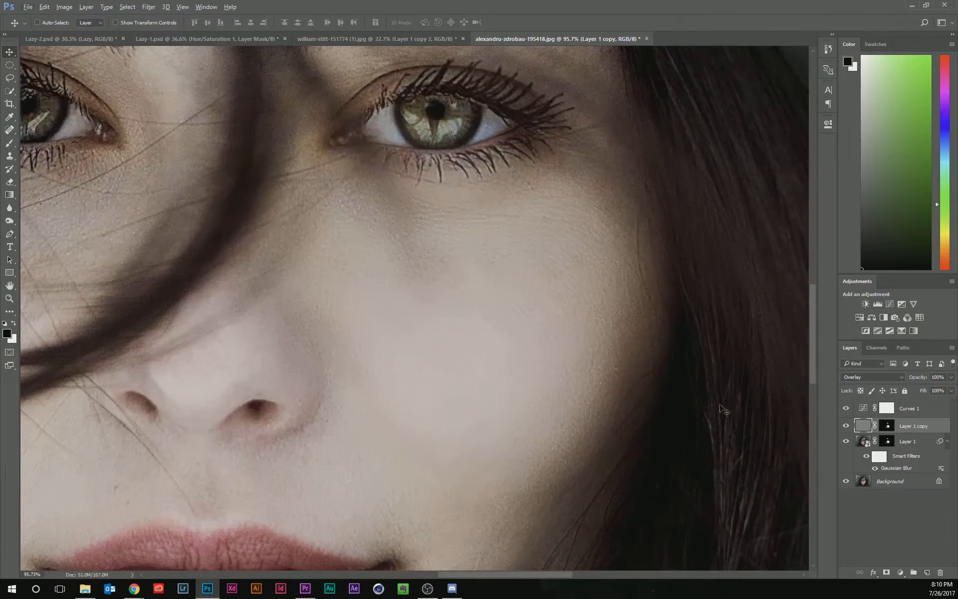
{"action": "left_click", "coordinate": [846, 427]}
{"action": "left_click", "coordinate": [846, 427]}
{"action": "scroll", "coordinate": [505, 336], "scroll_direction": "down", "scroll_amount": 8}
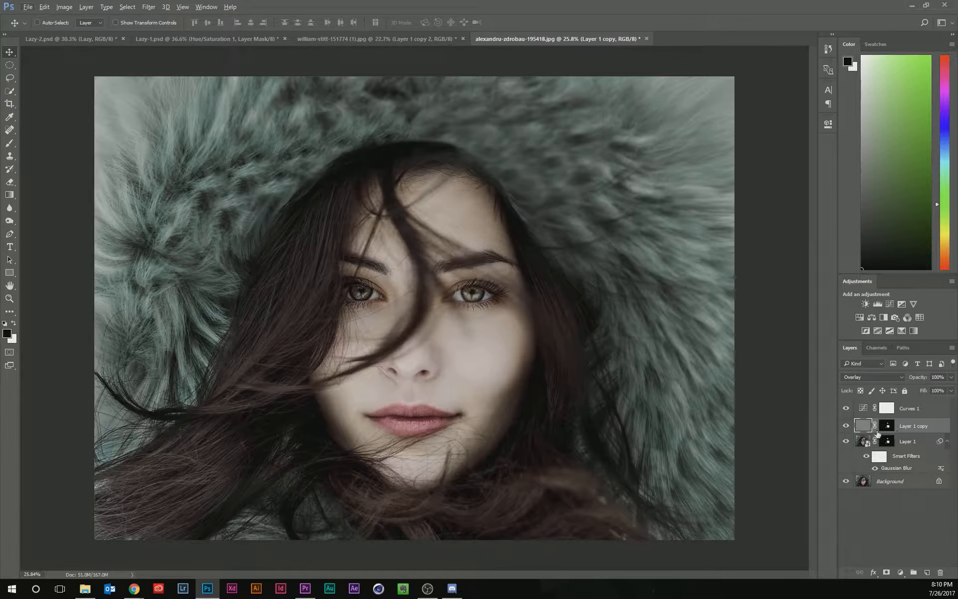
Duplicate Layer 1 copy to create a second Overlay copy with its mask.
{"action": "key", "text": "ctrl"}
{"action": "key", "text": "ctrl+j"}
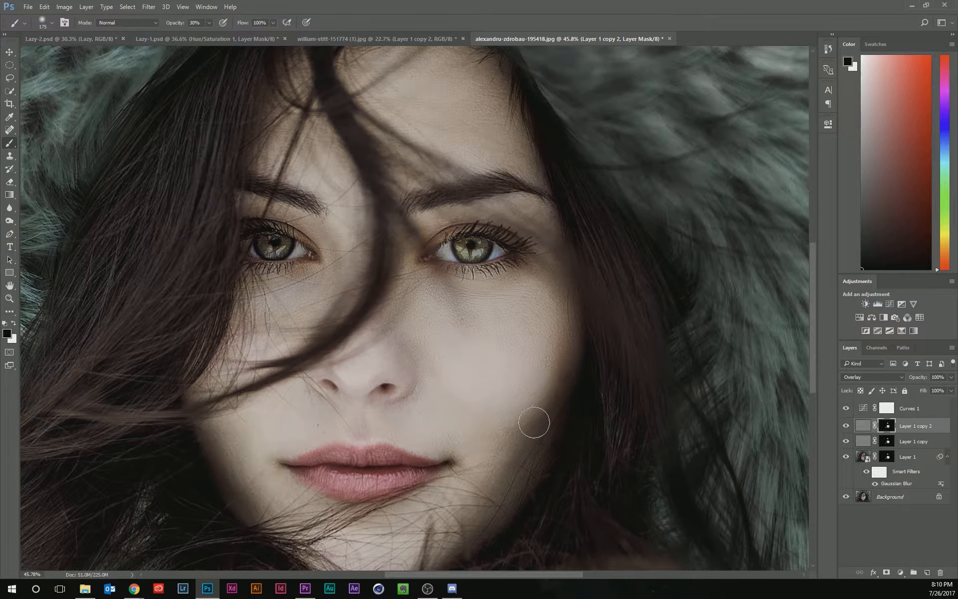
{"action": "scroll", "coordinate": [534, 399], "scroll_direction": "down", "scroll_amount": 5}
{"action": "scroll", "coordinate": [503, 392], "scroll_direction": "up", "scroll_amount": 4}
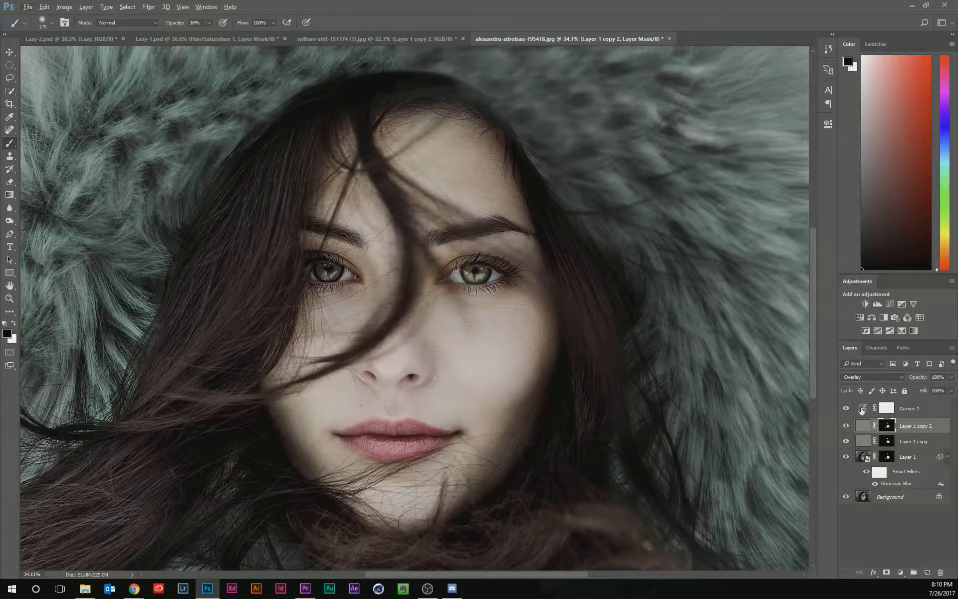
{"action": "left_click", "coordinate": [865, 441]}
{"action": "left_click", "coordinate": [864, 409]}
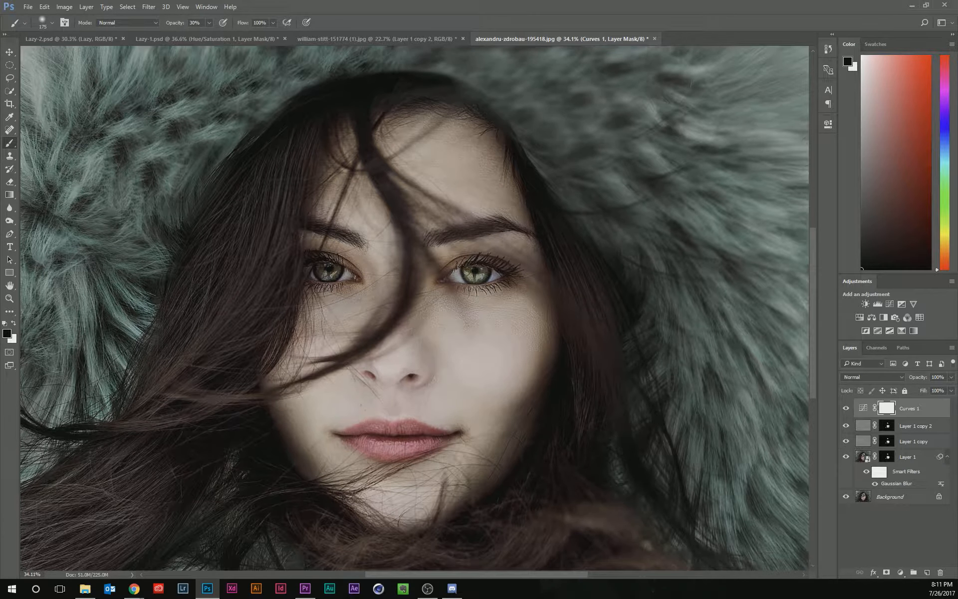
{"action": "key", "text": "alt+Tab"}
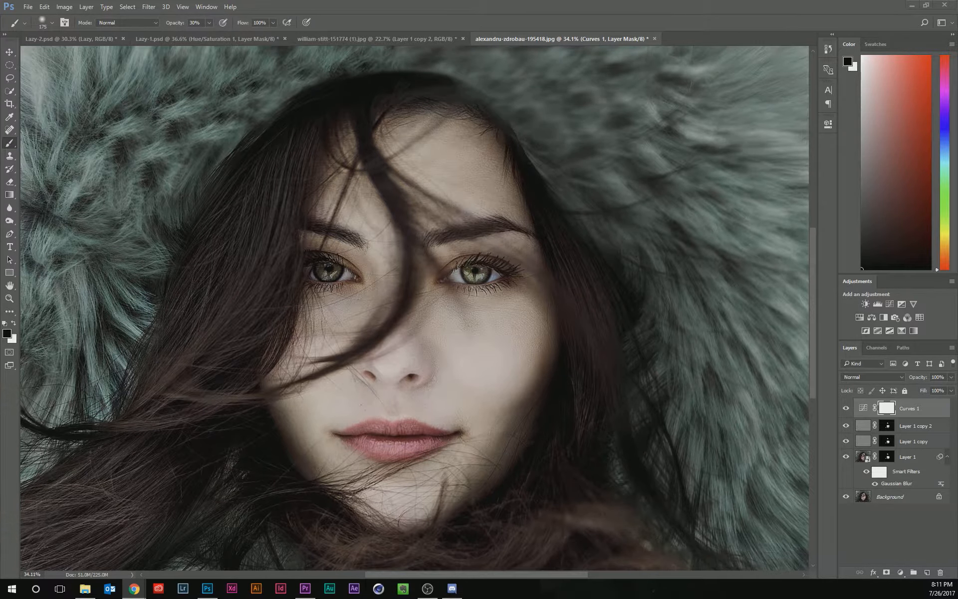
{"action": "left_click_drag", "start_coordinate": [1, 50], "coordinate": [239, 49]}
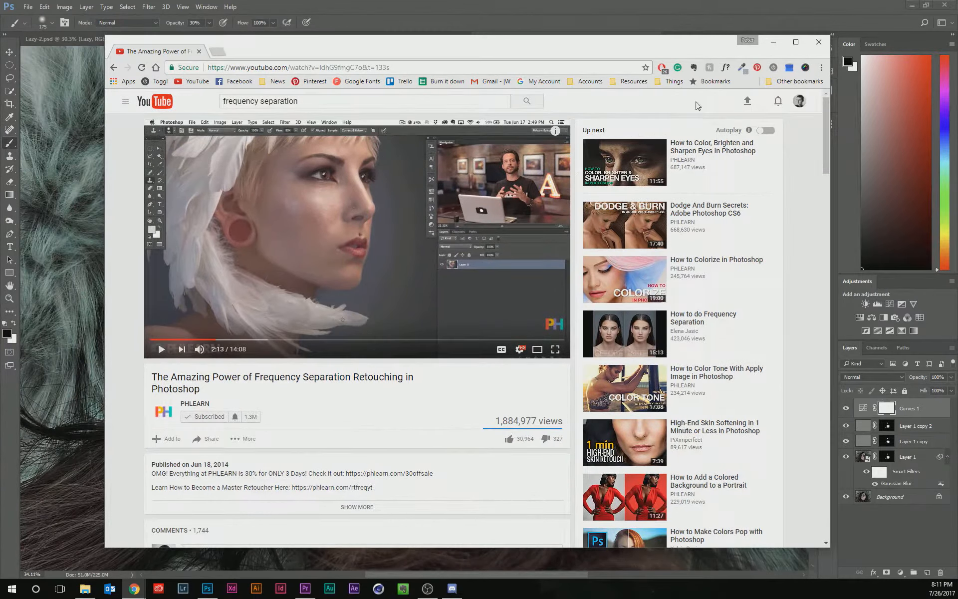
{"action": "left_click_drag", "start_coordinate": [612, 48], "coordinate": [568, 41]}
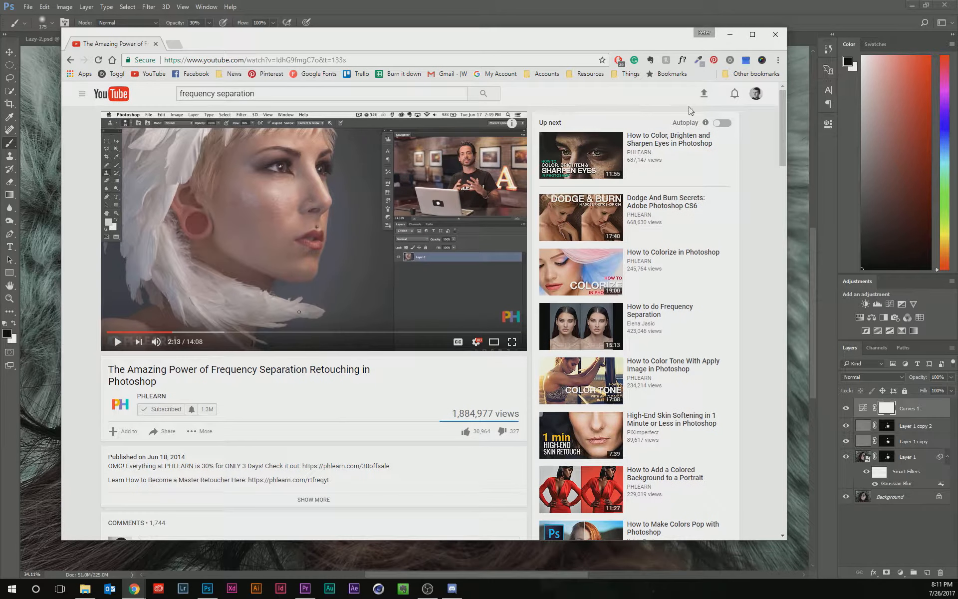
{"action": "left_click", "coordinate": [729, 36]}
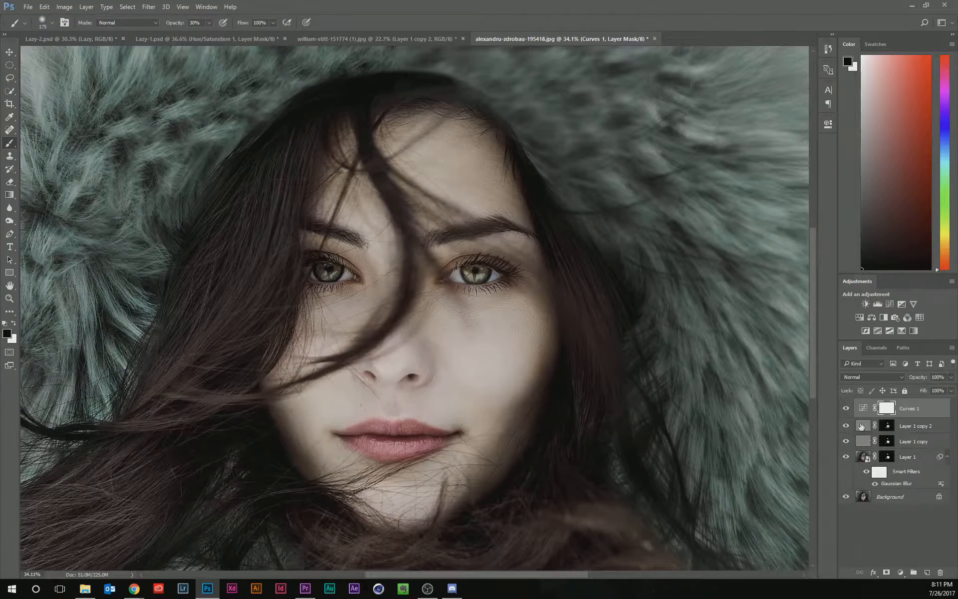
Group Curves 1, both copies and Layer 1 into a group and hide the group.
{"action": "left_click", "coordinate": [865, 450], "text": "shift"}
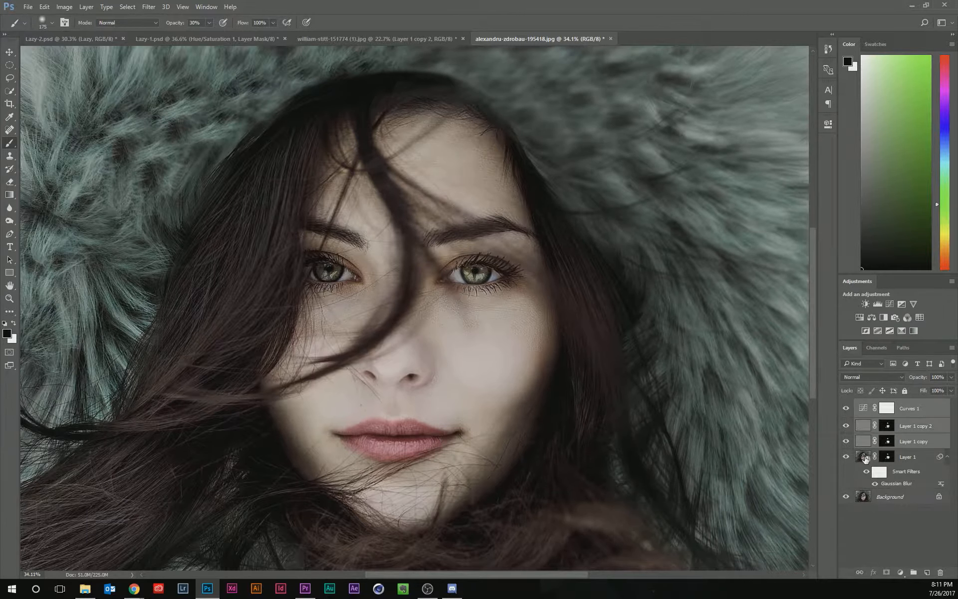
{"action": "left_click", "coordinate": [865, 458]}
{"action": "left_click", "coordinate": [867, 416], "text": "shift"}
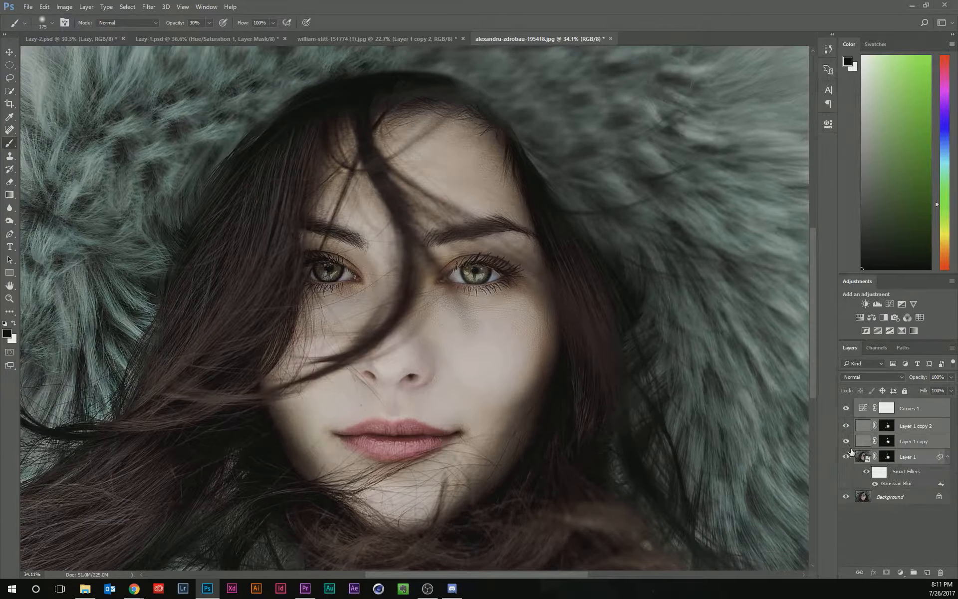
{"action": "key", "text": "ctrl+g"}
{"action": "left_click", "coordinate": [846, 404]}
Duplicate the Background twice, hide Background copy 2, and rename Background copy as Blur.
{"action": "left_click", "coordinate": [869, 419]}
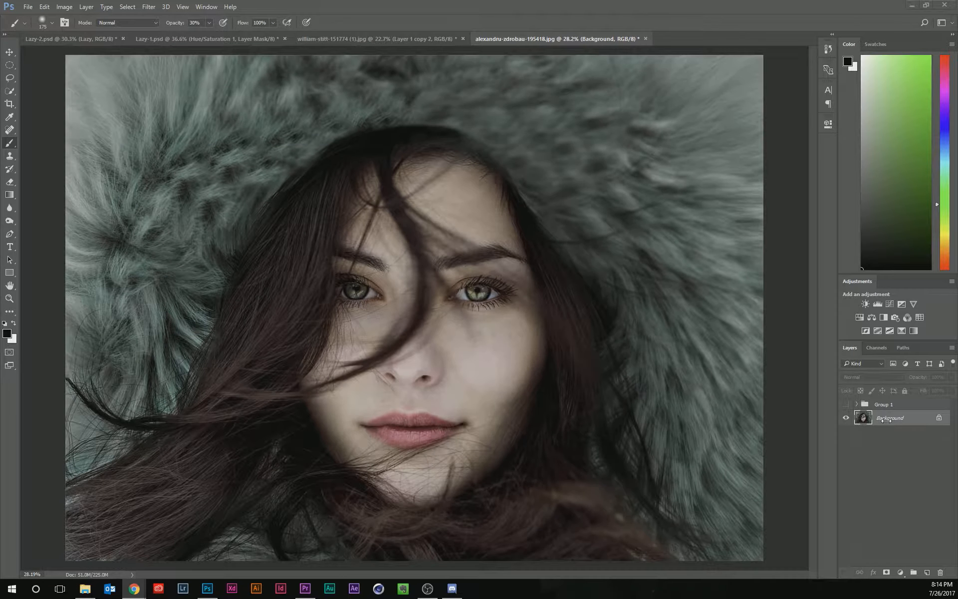
{"action": "left_click", "coordinate": [899, 422]}
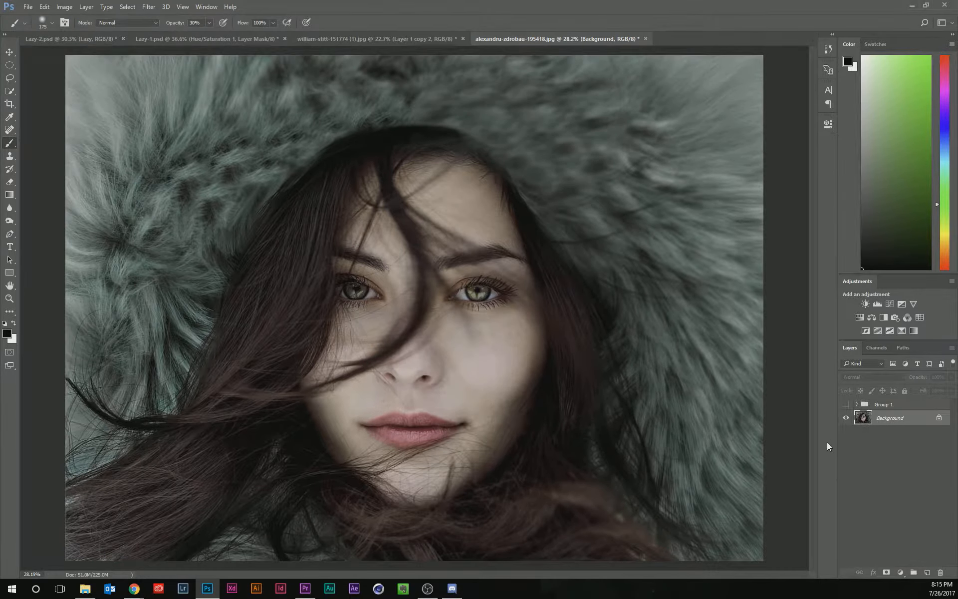
{"action": "key", "text": "ctrl+j"}
{"action": "key", "text": "ctrl+j"}
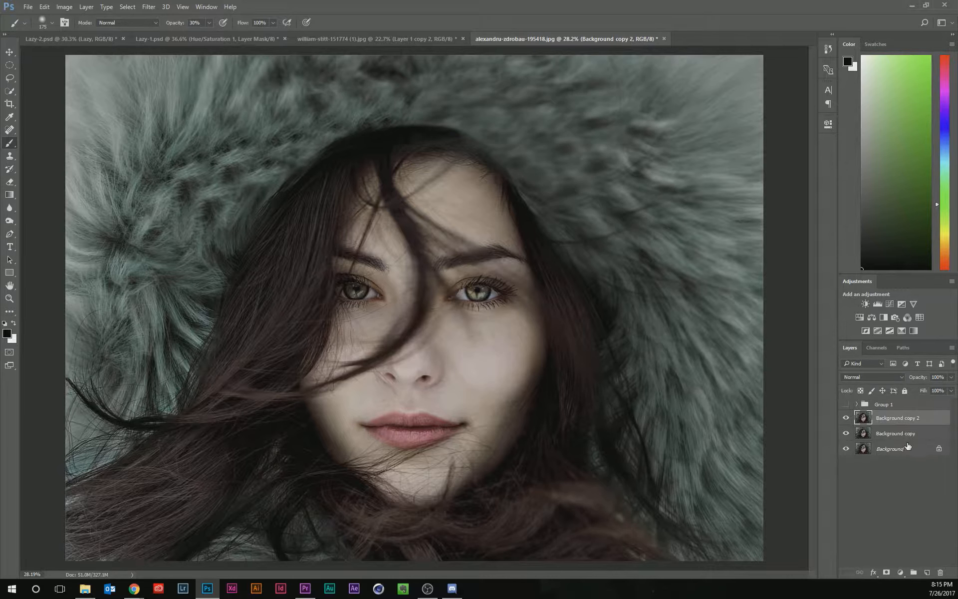
{"action": "left_click", "coordinate": [846, 419]}
{"action": "left_click", "coordinate": [884, 436]}
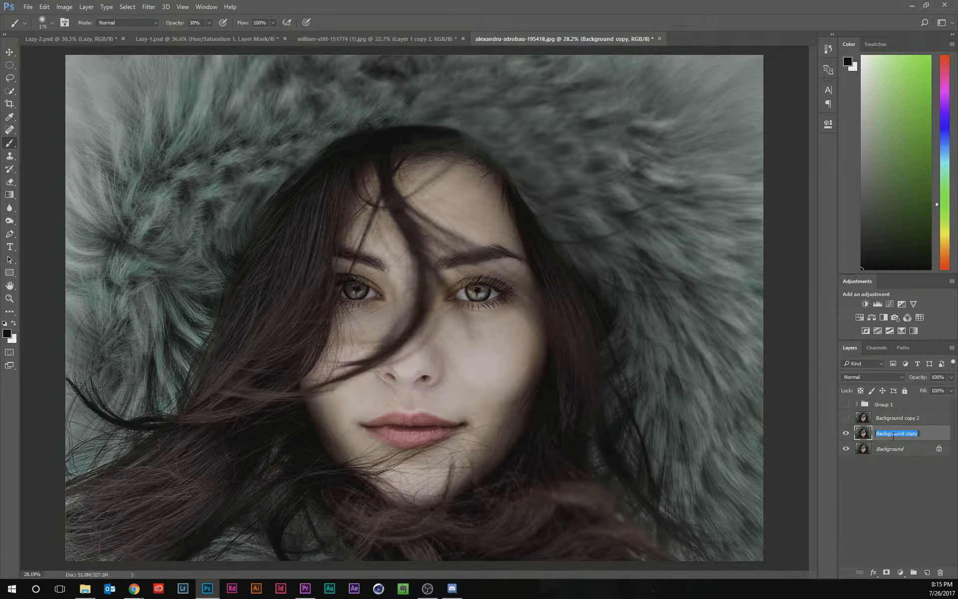
{"action": "type", "text": "Blur"}
{"action": "key", "text": "Return"}
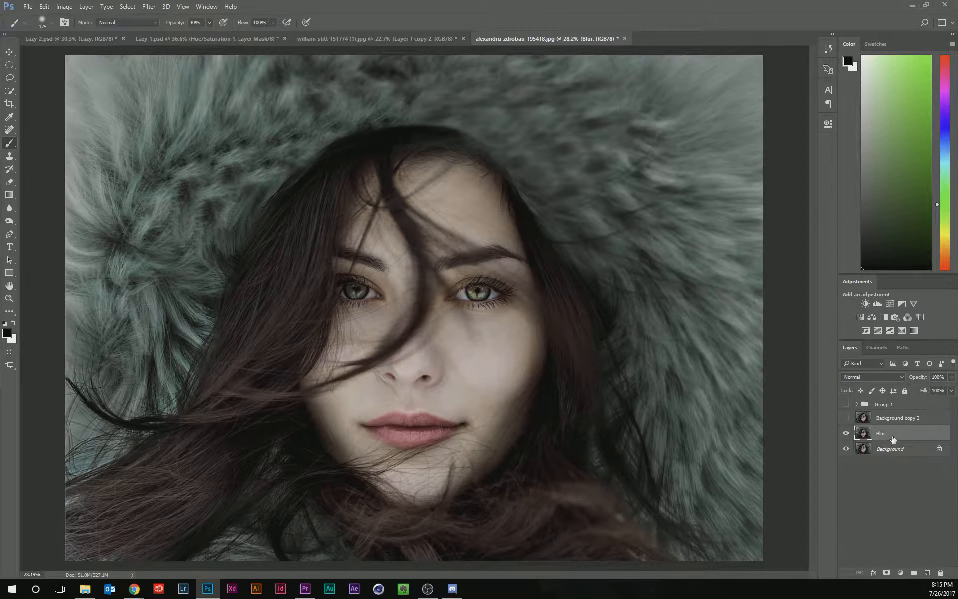
Apply a Gaussian Blur with a radius of about 7.2 pixels to the Blur layer.
{"action": "left_click", "coordinate": [148, 7]}
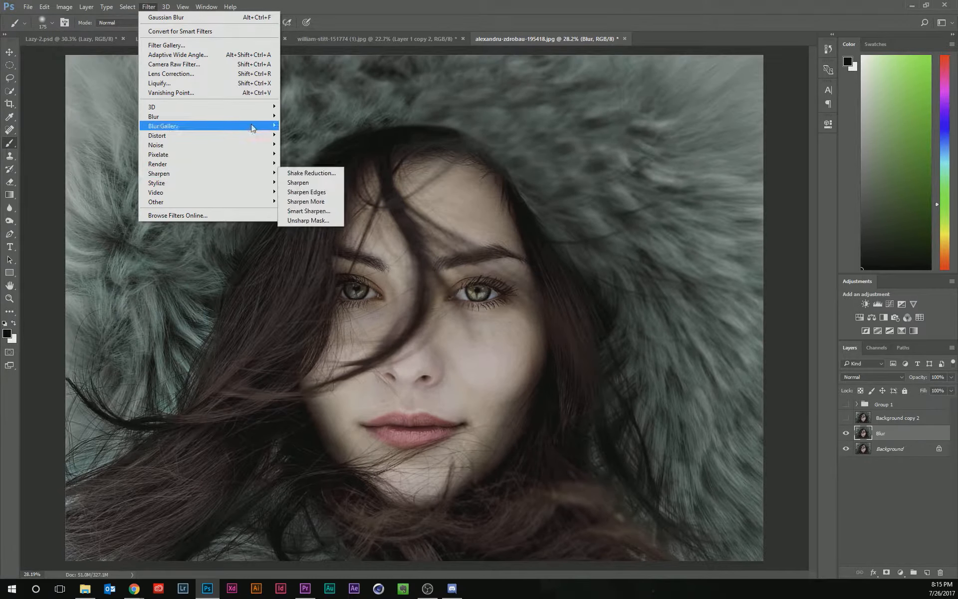
{"action": "mouse_move", "coordinate": [256, 120]}
{"action": "left_click", "coordinate": [309, 154]}
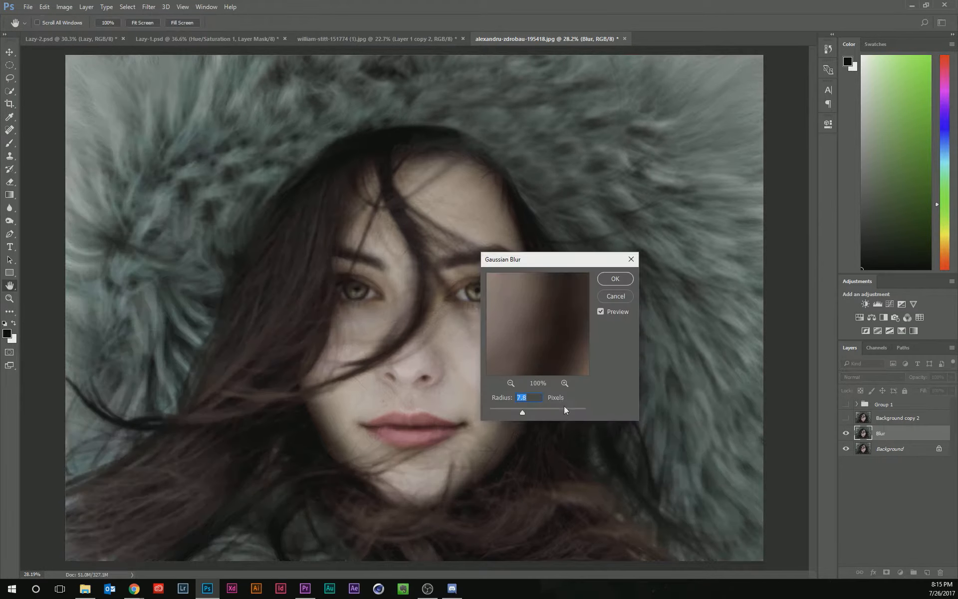
{"action": "left_click_drag", "start_coordinate": [540, 263], "coordinate": [628, 259]}
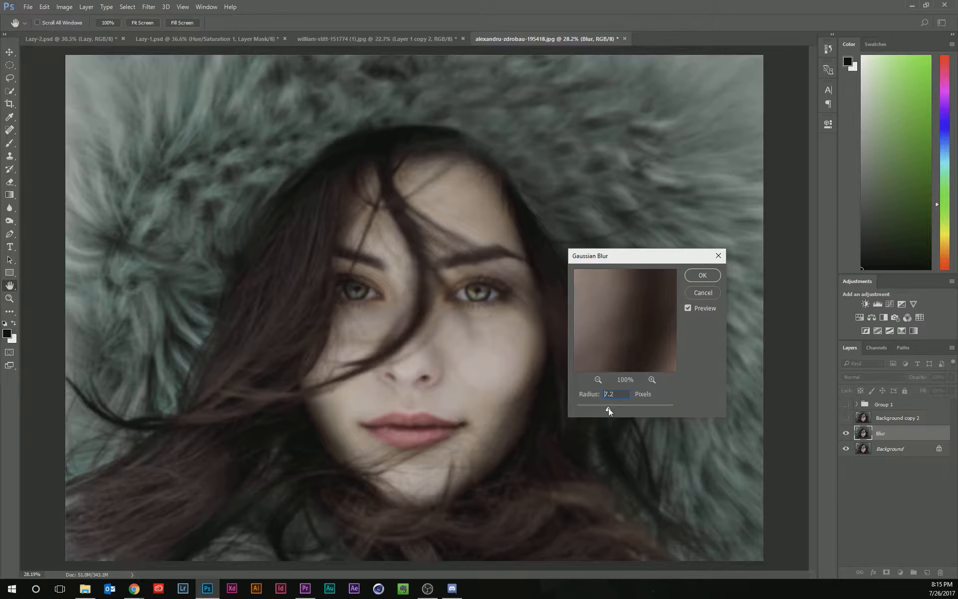
{"action": "left_click_drag", "start_coordinate": [609, 409], "coordinate": [609, 408]}
{"action": "left_click", "coordinate": [703, 275]}
Select Background copy 2 and turn its visibility back on.
{"action": "key", "text": "b"}
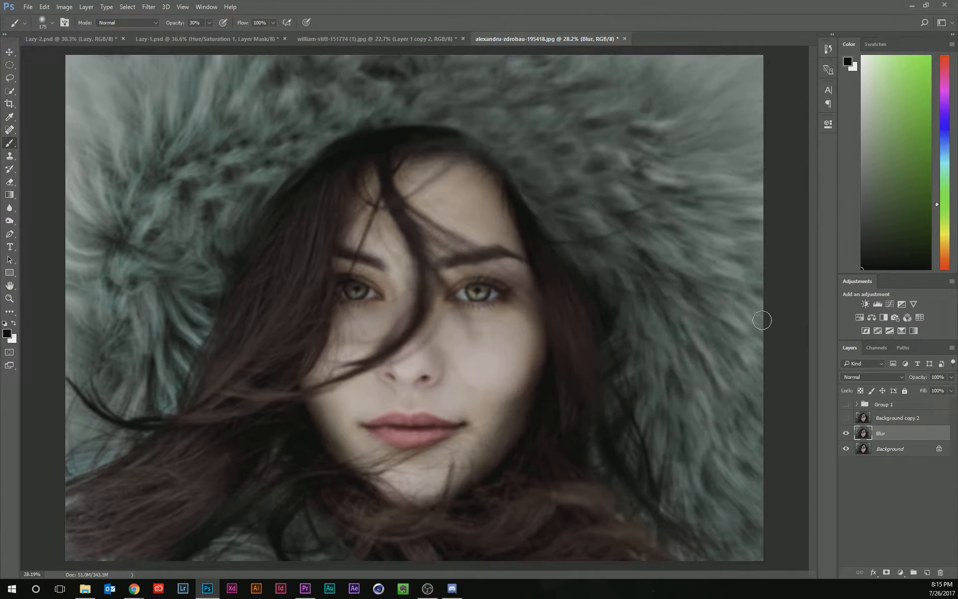
{"action": "left_click", "coordinate": [877, 420]}
{"action": "left_click", "coordinate": [846, 418]}
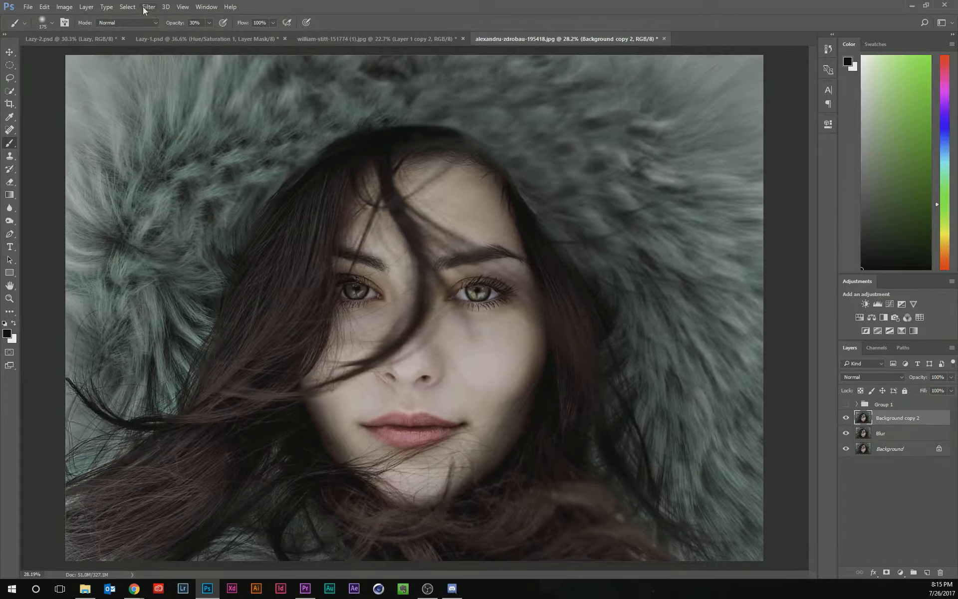
Apply Image to Background copy 2 from the Blur layer, RGB channel, with Subtract blending, scale 2 and offset 128.
{"action": "left_click", "coordinate": [64, 7]}
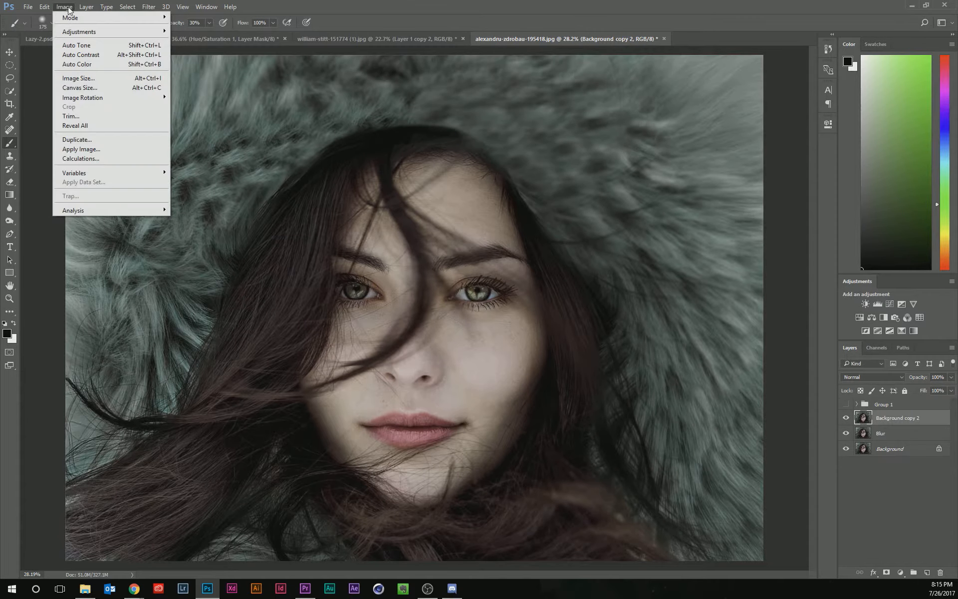
{"action": "left_click", "coordinate": [80, 149]}
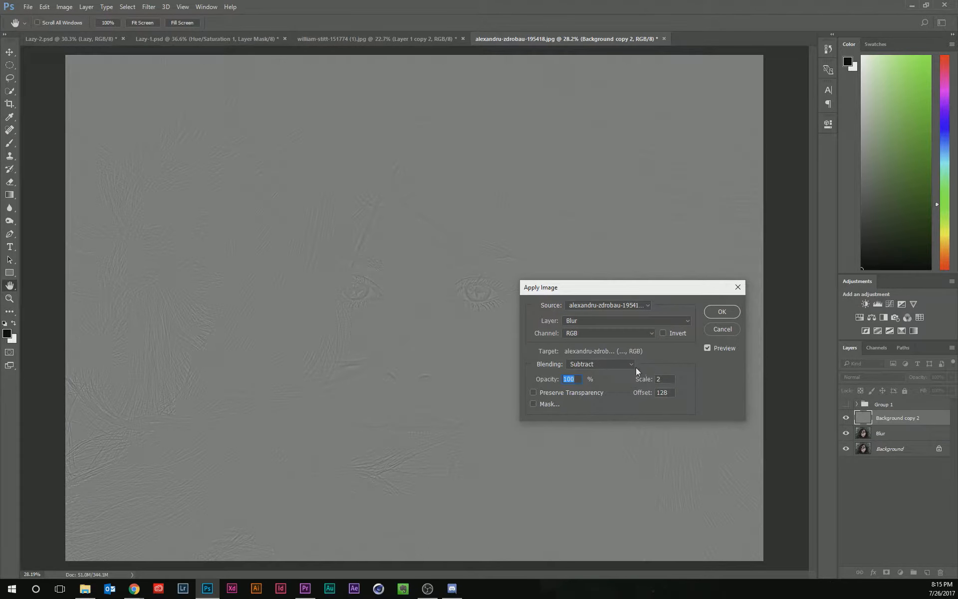
{"action": "left_click", "coordinate": [621, 322]}
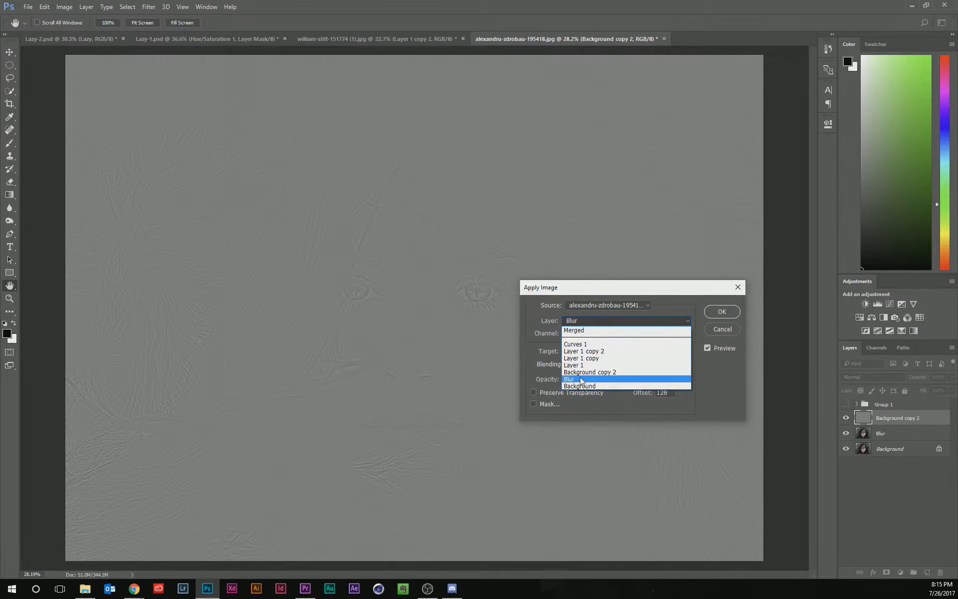
{"action": "left_click", "coordinate": [581, 380]}
{"action": "left_click", "coordinate": [613, 334]}
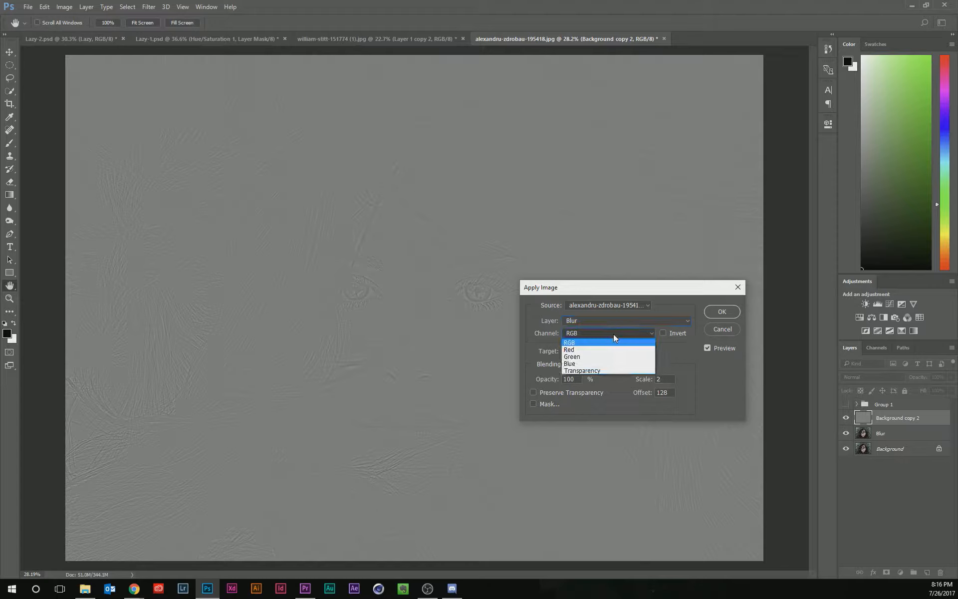
{"action": "left_click", "coordinate": [679, 361]}
{"action": "left_click", "coordinate": [607, 364]}
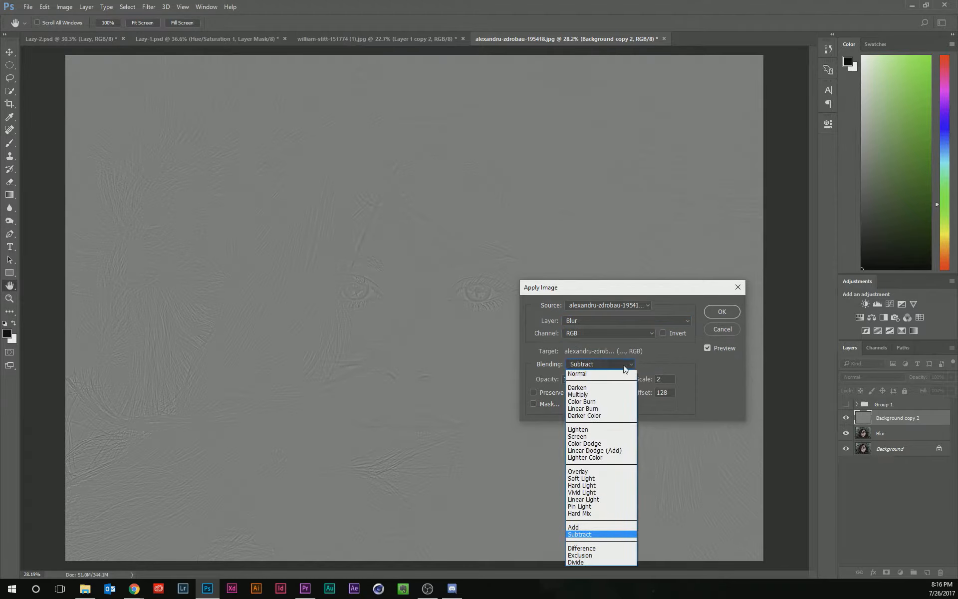
{"action": "left_click", "coordinate": [675, 367]}
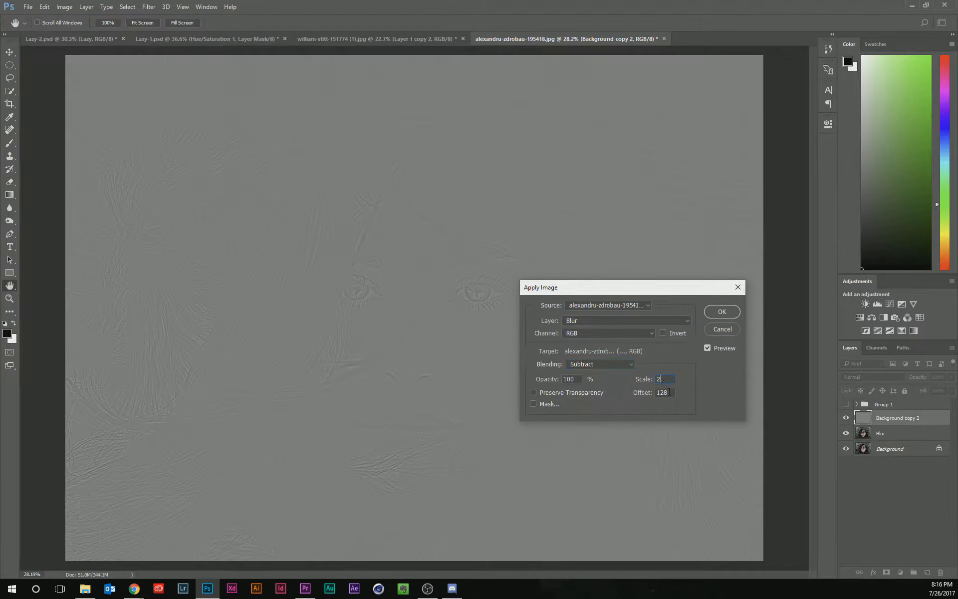
{"action": "left_click", "coordinate": [725, 311]}
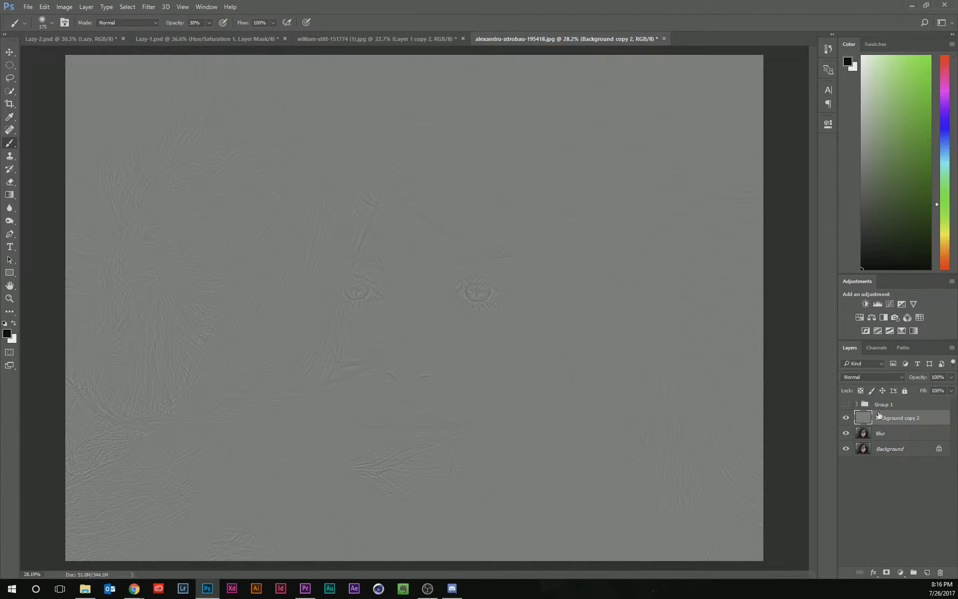
Set Background copy 2's blend mode to Linear Light and compare the result by toggling layer visibility.
{"action": "left_click", "coordinate": [885, 378]}
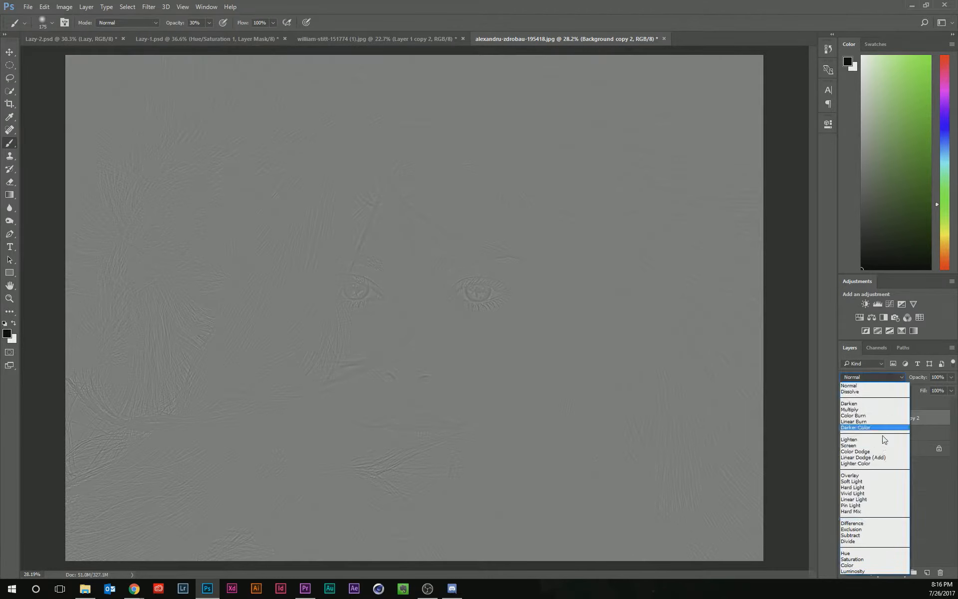
{"action": "left_click", "coordinate": [877, 499]}
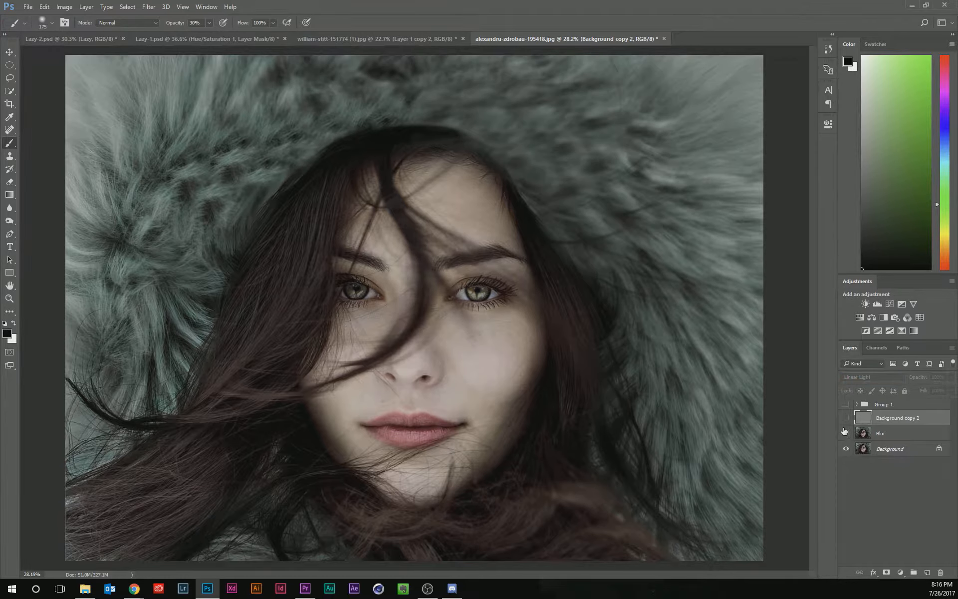
{"action": "left_click_drag", "start_coordinate": [845, 420], "coordinate": [845, 434]}
{"action": "scroll", "coordinate": [466, 361], "scroll_direction": "up", "scroll_amount": 2}
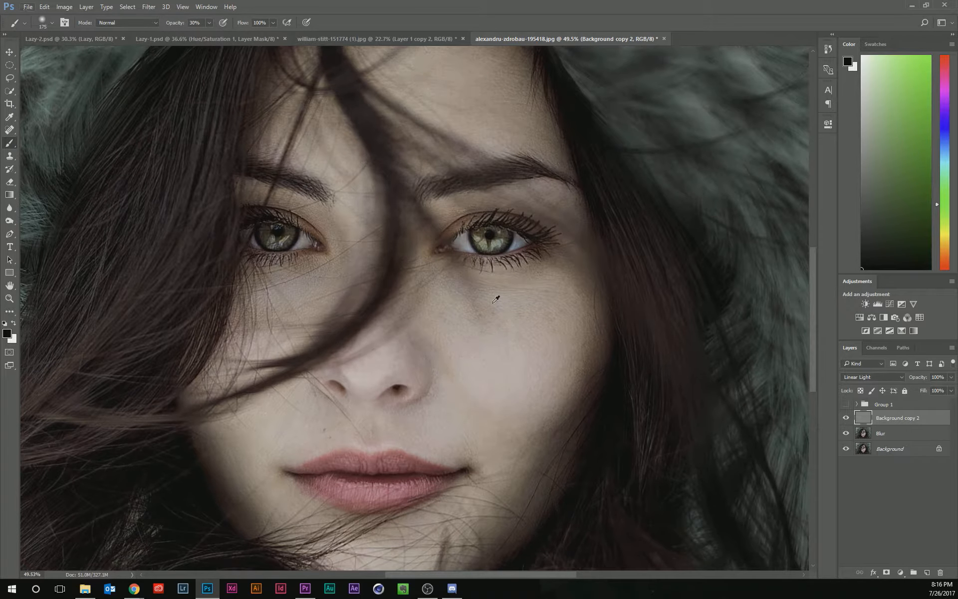
{"action": "scroll", "coordinate": [496, 298], "scroll_direction": "down", "scroll_amount": 2}
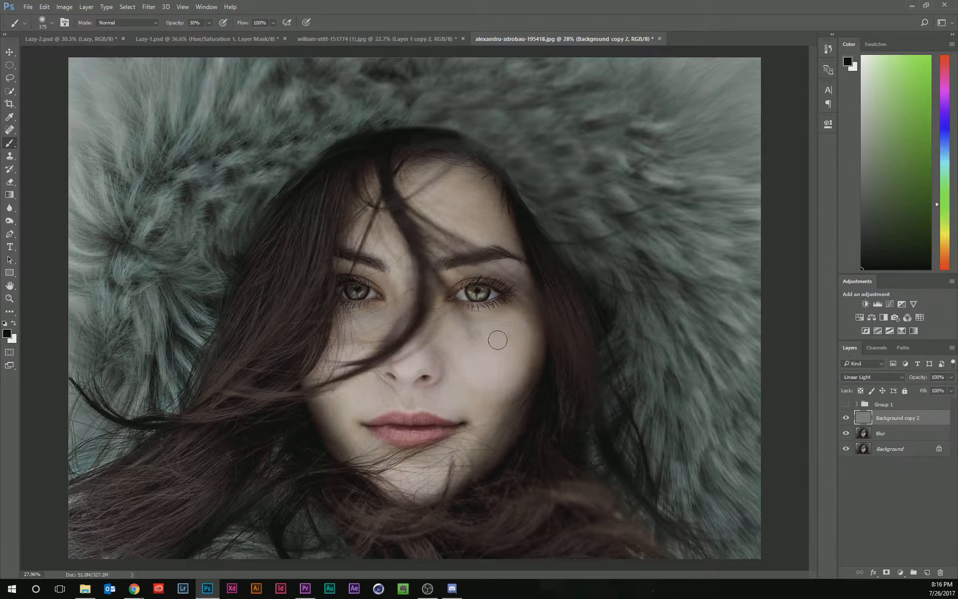
Convert the Blur layer to a Smart Object.
{"action": "left_click", "coordinate": [865, 436]}
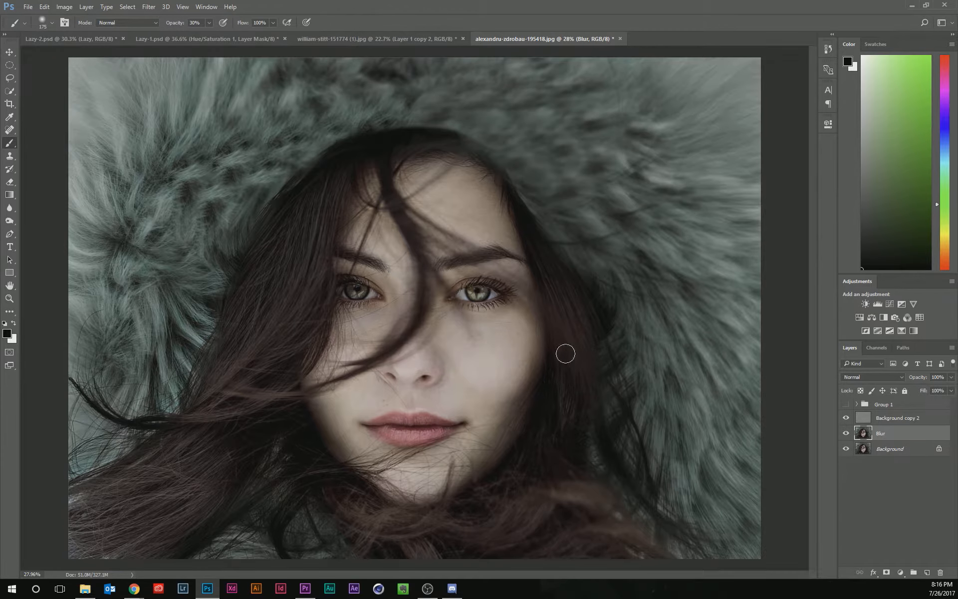
{"action": "scroll", "coordinate": [493, 350], "scroll_direction": "up", "scroll_amount": 2}
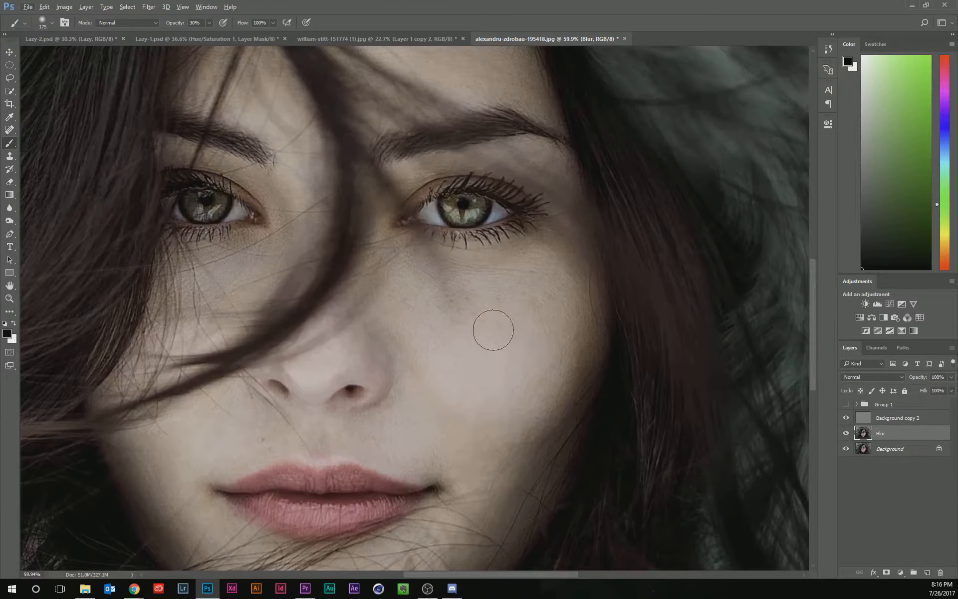
{"action": "scroll", "coordinate": [524, 345], "scroll_direction": "down", "scroll_amount": 1}
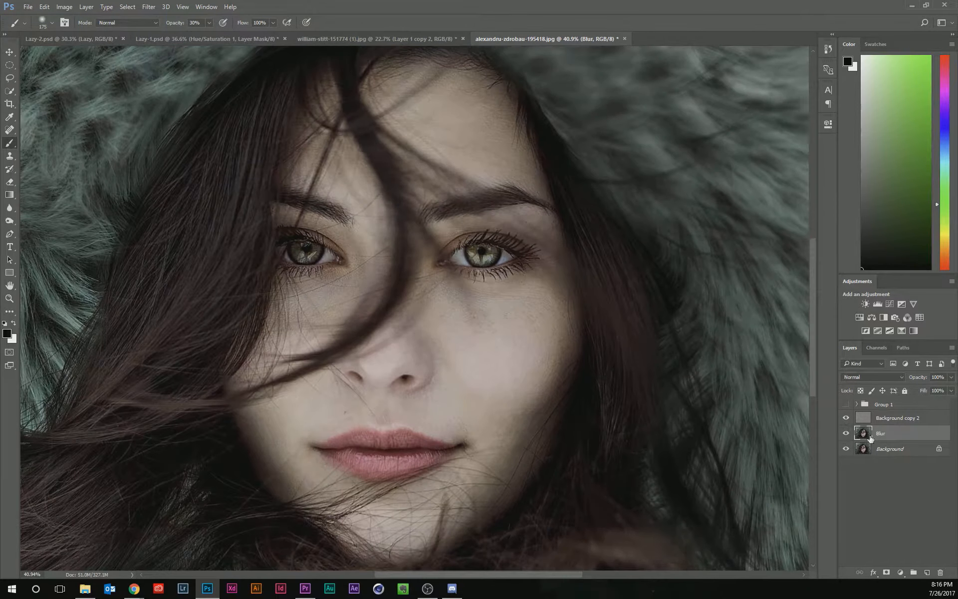
{"action": "right_click", "coordinate": [895, 442]}
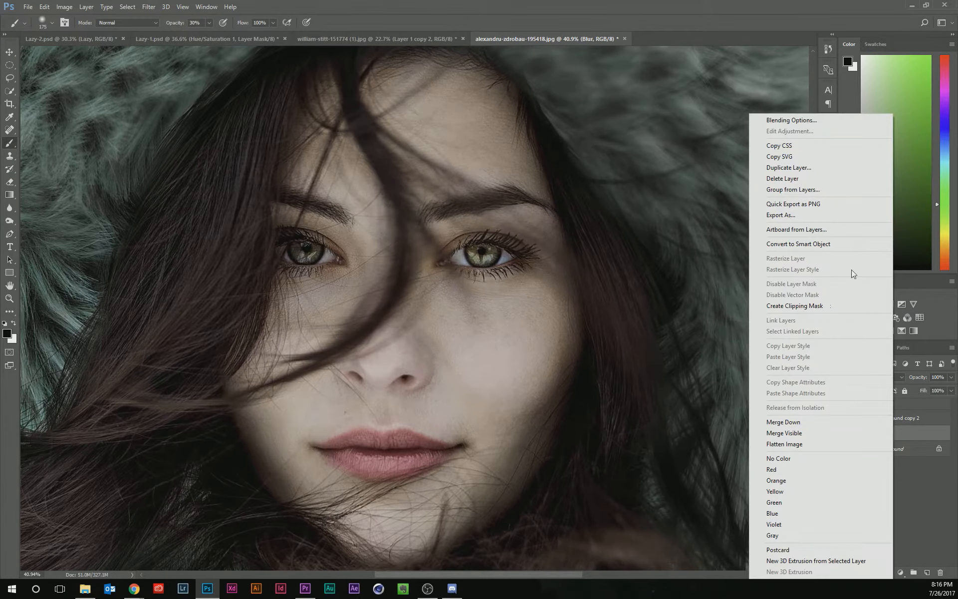
{"action": "left_click", "coordinate": [846, 244]}
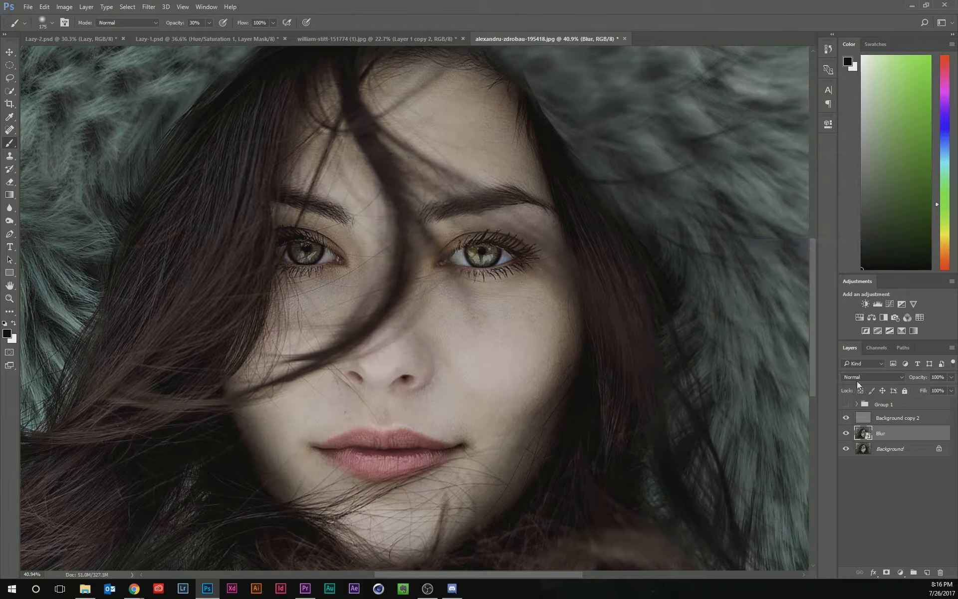
Apply a Gaussian Blur smart filter with a radius of about 20.8 pixels to the Blur layer.
{"action": "left_click", "coordinate": [149, 7]}
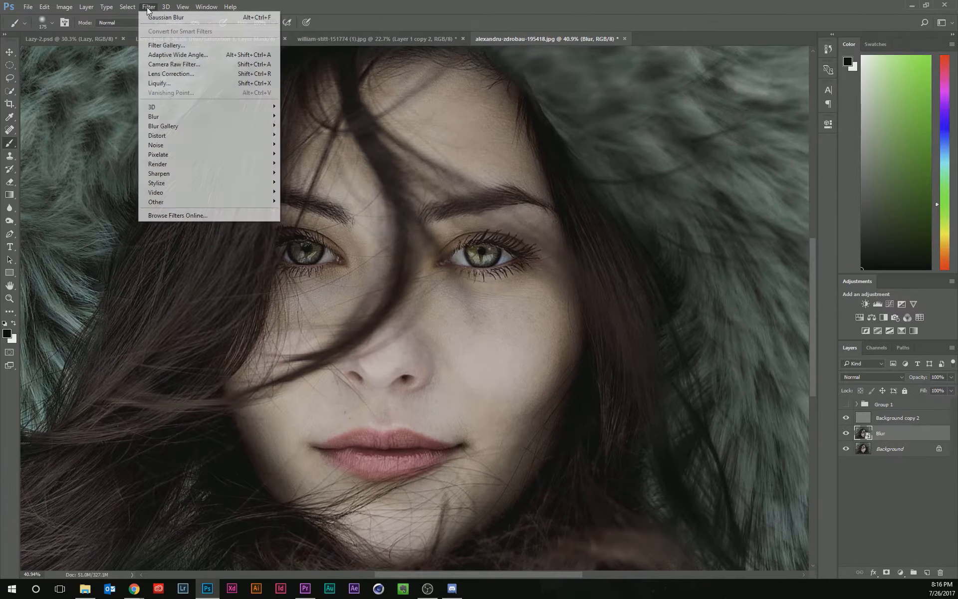
{"action": "left_click", "coordinate": [149, 18]}
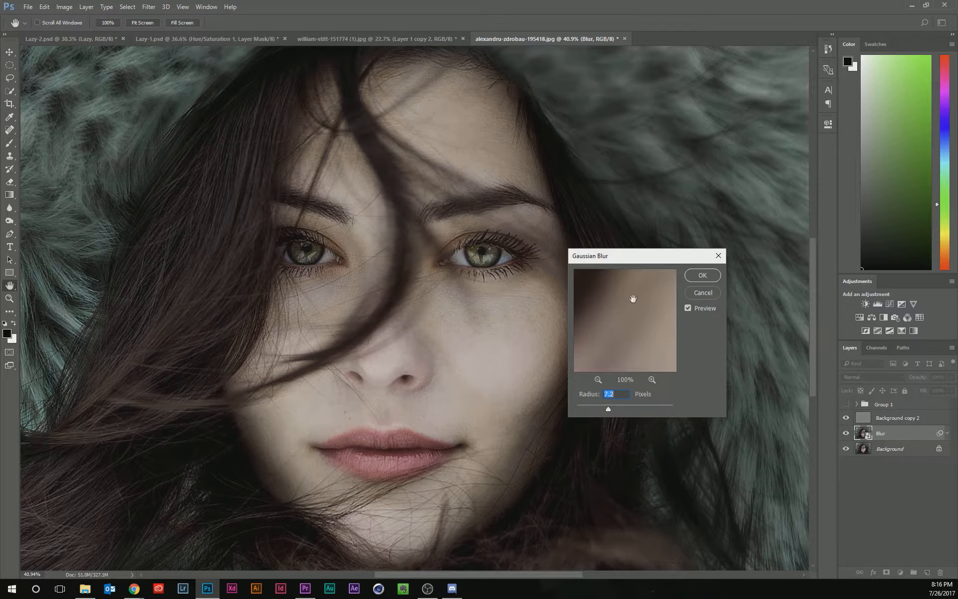
{"action": "left_click_drag", "start_coordinate": [630, 406], "coordinate": [619, 409]}
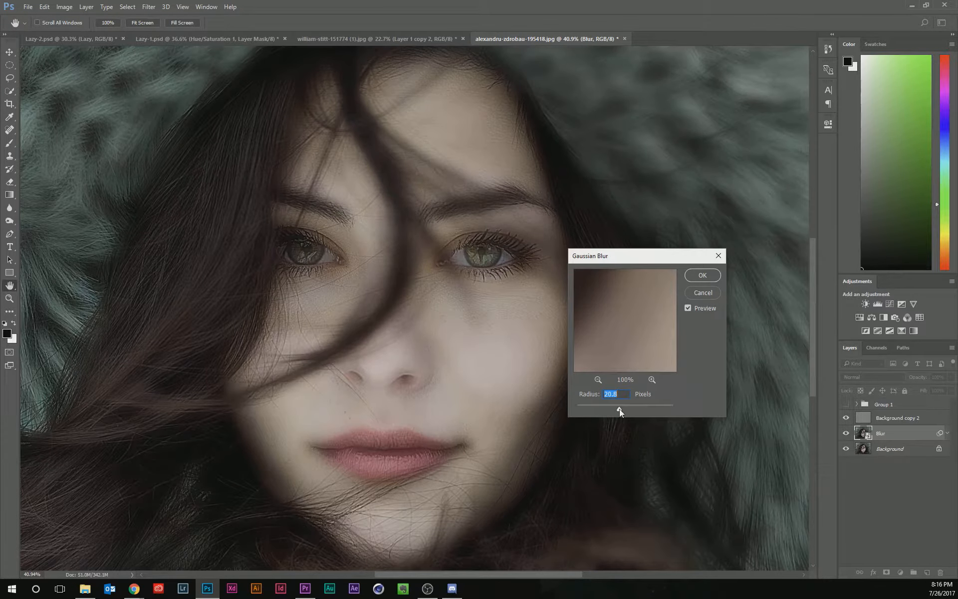
{"action": "left_click", "coordinate": [702, 276]}
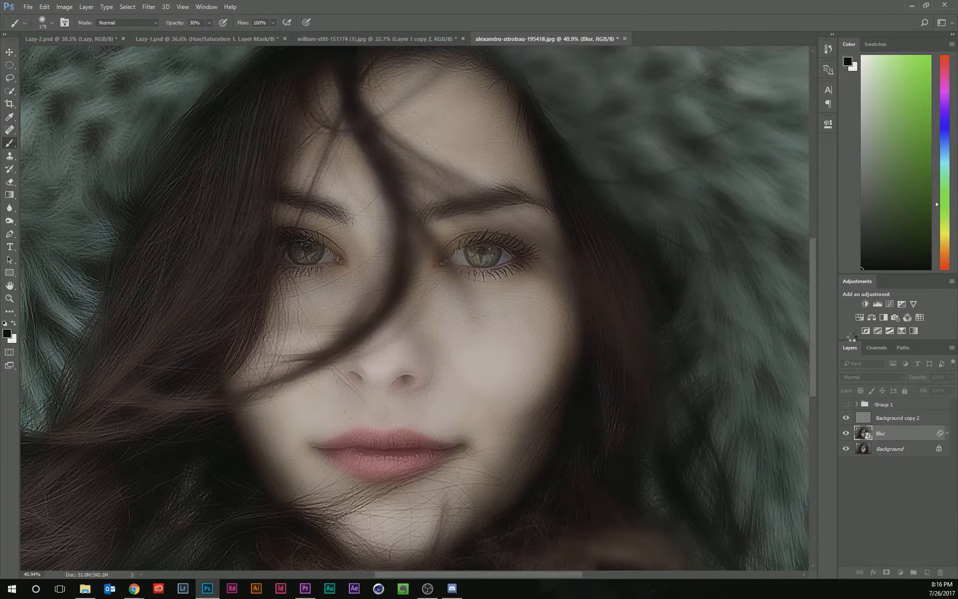
Invert the Blur layer's smart filter mask to hide the blur.
{"action": "left_click", "coordinate": [881, 452]}
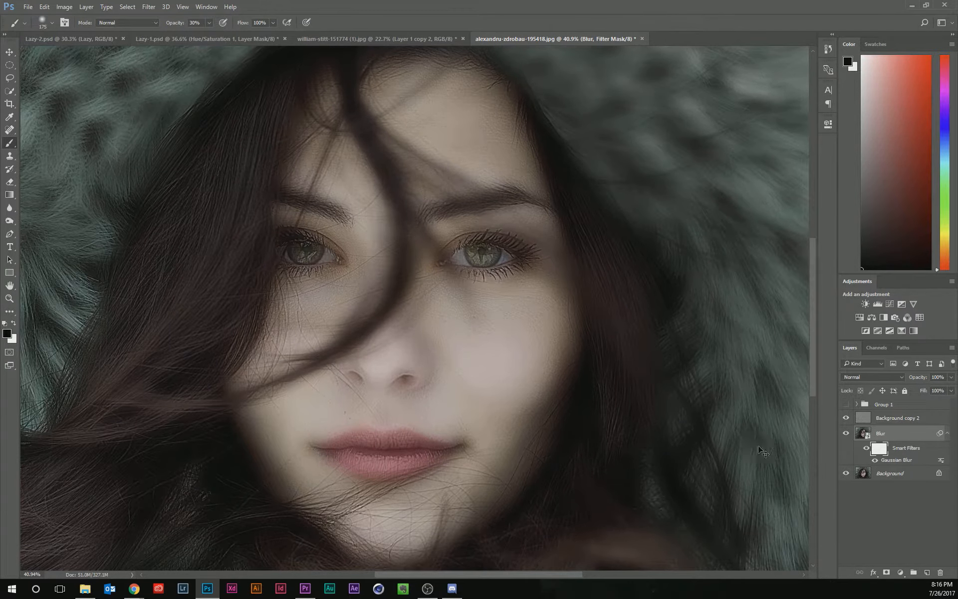
{"action": "key", "text": "ctrl+i"}
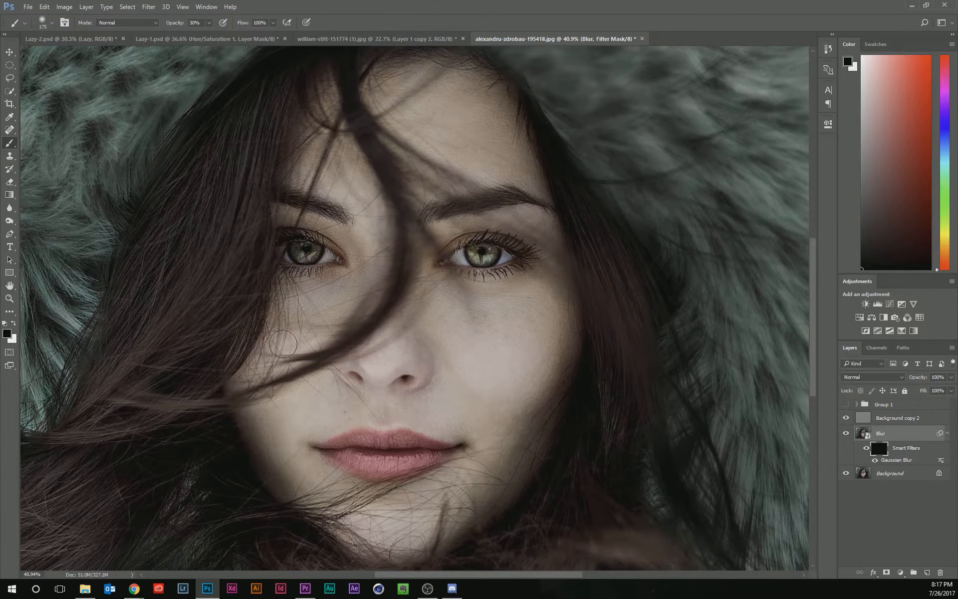
Paint white with a large soft brush on the smart filter mask over the cheeks and forehead to reveal the blur on the skin.
{"action": "key", "text": "x"}
{"action": "key", "text": "bracketright"}
{"action": "key", "text": "bracketright"}
{"action": "key", "text": "bracketright"}
{"action": "key", "text": "bracketright"}
{"action": "key", "text": "bracketright"}
{"action": "key", "text": "bracketright"}
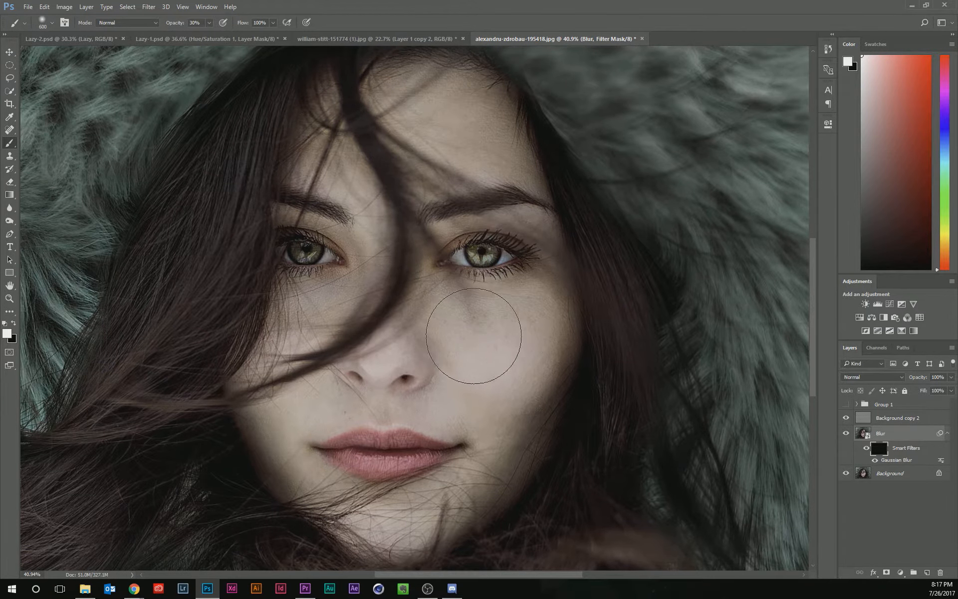
{"action": "mouse_move", "coordinate": [475, 337]}
{"action": "left_mouse_down"}
{"action": "mouse_move", "coordinate": [529, 338]}
{"action": "mouse_move", "coordinate": [463, 331]}
{"action": "mouse_move", "coordinate": [533, 340]}
{"action": "mouse_move", "coordinate": [471, 358]}
{"action": "mouse_move", "coordinate": [521, 336]}
{"action": "mouse_move", "coordinate": [511, 389]}
{"action": "mouse_move", "coordinate": [531, 344]}
{"action": "mouse_move", "coordinate": [498, 404]}
{"action": "mouse_move", "coordinate": [467, 337]}
{"action": "mouse_move", "coordinate": [521, 334]}
{"action": "mouse_move", "coordinate": [512, 366]}
{"action": "mouse_move", "coordinate": [485, 385]}
{"action": "mouse_move", "coordinate": [460, 357]}
{"action": "mouse_move", "coordinate": [474, 381]}
{"action": "mouse_move", "coordinate": [493, 498]}
{"action": "mouse_move", "coordinate": [502, 388]}
{"action": "mouse_move", "coordinate": [459, 462]}
{"action": "mouse_move", "coordinate": [465, 417]}
{"action": "left_mouse_up"}
{"action": "mouse_move", "coordinate": [479, 137]}
{"action": "left_mouse_down"}
{"action": "mouse_move", "coordinate": [467, 132]}
{"action": "mouse_move", "coordinate": [530, 142]}
{"action": "left_mouse_up"}
{"action": "key", "text": "bracketleft"}
{"action": "key", "text": "bracketleft"}
{"action": "key", "text": "bracketleft"}
{"action": "key", "text": "bracketleft"}
{"action": "key", "text": "bracketleft"}
{"action": "mouse_move", "coordinate": [496, 411]}
{"action": "left_mouse_down"}
{"action": "mouse_move", "coordinate": [527, 400]}
{"action": "mouse_move", "coordinate": [495, 410]}
{"action": "mouse_move", "coordinate": [477, 385]}
{"action": "mouse_move", "coordinate": [452, 374]}
{"action": "mouse_move", "coordinate": [443, 341]}
{"action": "mouse_move", "coordinate": [504, 380]}
{"action": "mouse_move", "coordinate": [571, 345]}
{"action": "mouse_move", "coordinate": [468, 306]}
{"action": "mouse_move", "coordinate": [536, 322]}
{"action": "mouse_move", "coordinate": [508, 322]}
{"action": "mouse_move", "coordinate": [587, 370]}
{"action": "mouse_move", "coordinate": [446, 327]}
{"action": "mouse_move", "coordinate": [527, 338]}
{"action": "mouse_move", "coordinate": [538, 329]}
{"action": "mouse_move", "coordinate": [507, 316]}
{"action": "left_mouse_up"}
Select Background copy 2 and add a Curves adjustment layer above it, adjusting its curve.
{"action": "left_click", "coordinate": [867, 449]}
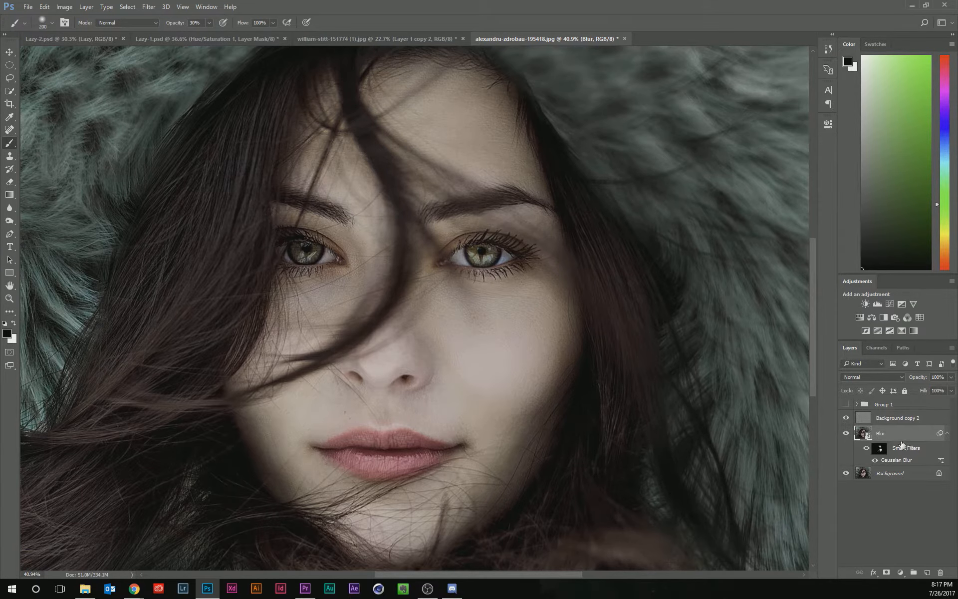
{"action": "left_click", "coordinate": [866, 421]}
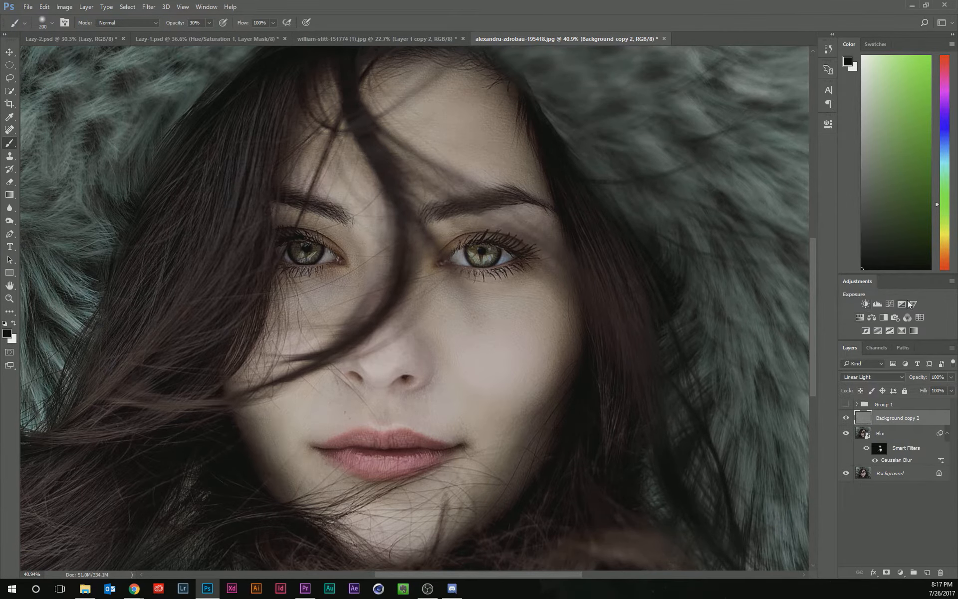
{"action": "left_click", "coordinate": [890, 303]}
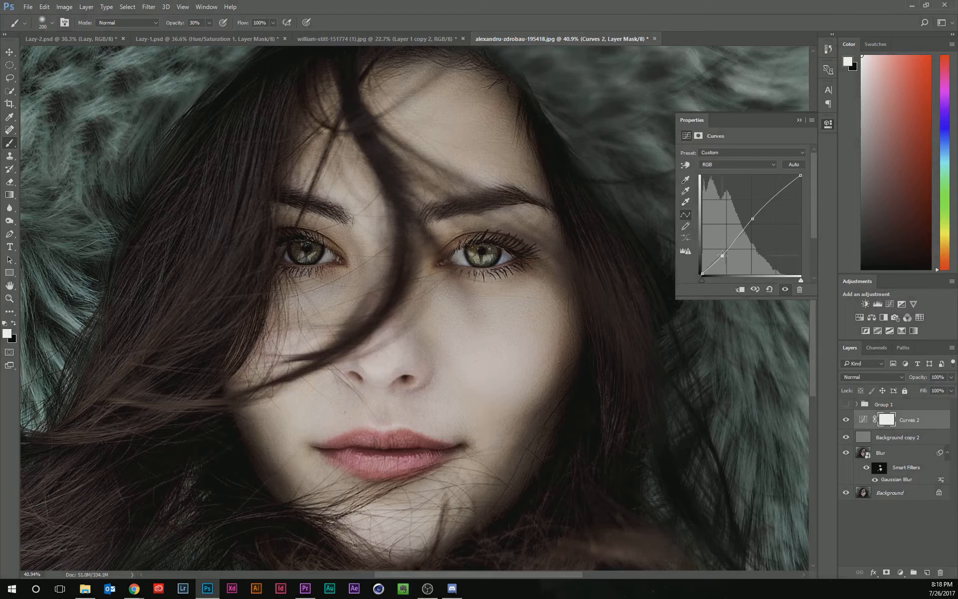
{"action": "left_click_drag", "start_coordinate": [722, 256], "coordinate": [717, 260]}
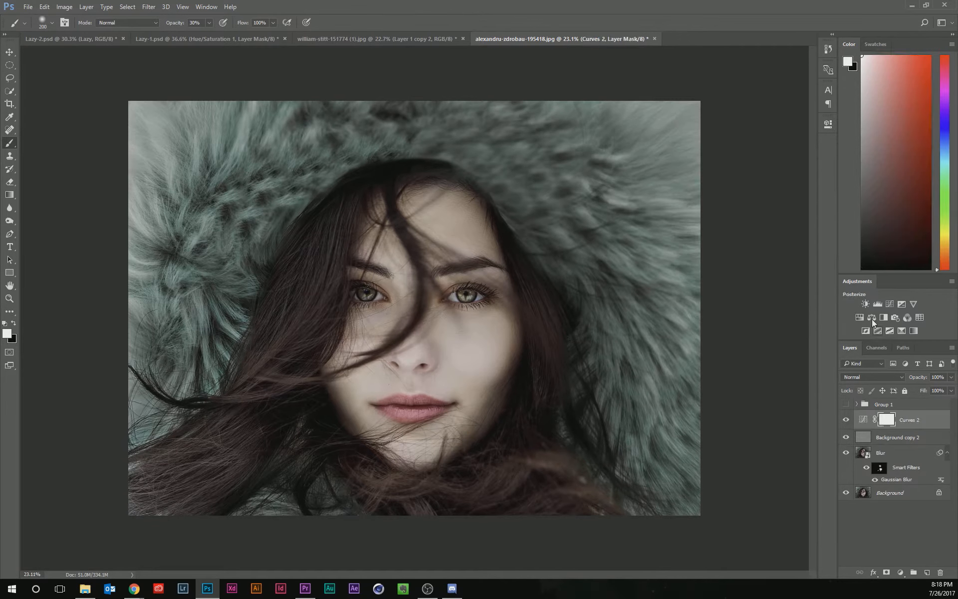
Add a Color Balance adjustment with midtones Cyan–Red -12, Magenta–Green -6 and Yellow–Blue +10.
{"action": "left_click", "coordinate": [872, 318]}
{"action": "left_click_drag", "start_coordinate": [729, 209], "coordinate": [732, 209]}
{"action": "left_click_drag", "start_coordinate": [730, 175], "coordinate": [727, 193]}
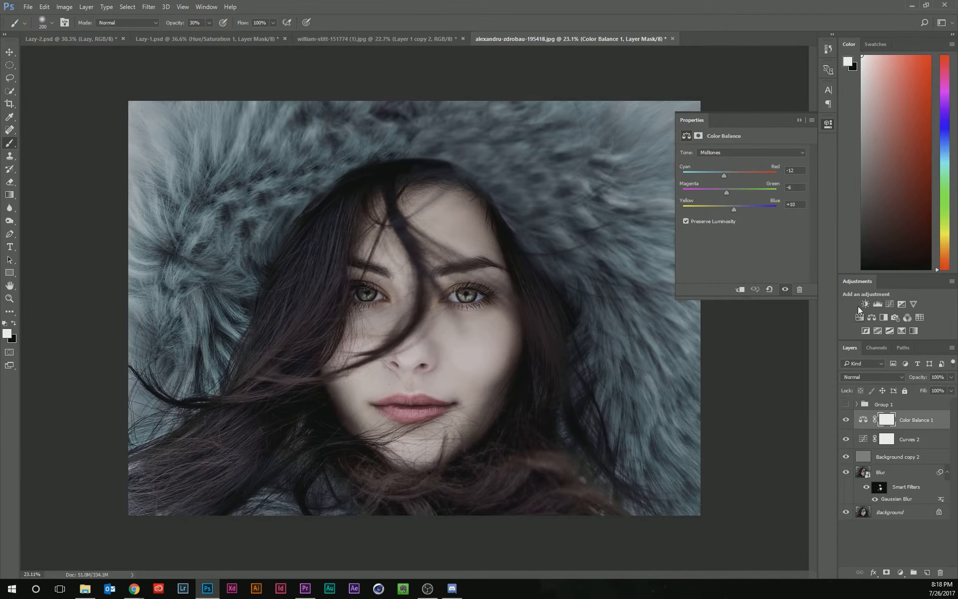
Add a Hue/Saturation adjustment with Saturation +22 and close its properties.
{"action": "left_click", "coordinate": [859, 317]}
{"action": "left_click_drag", "start_coordinate": [744, 206], "coordinate": [755, 209]}
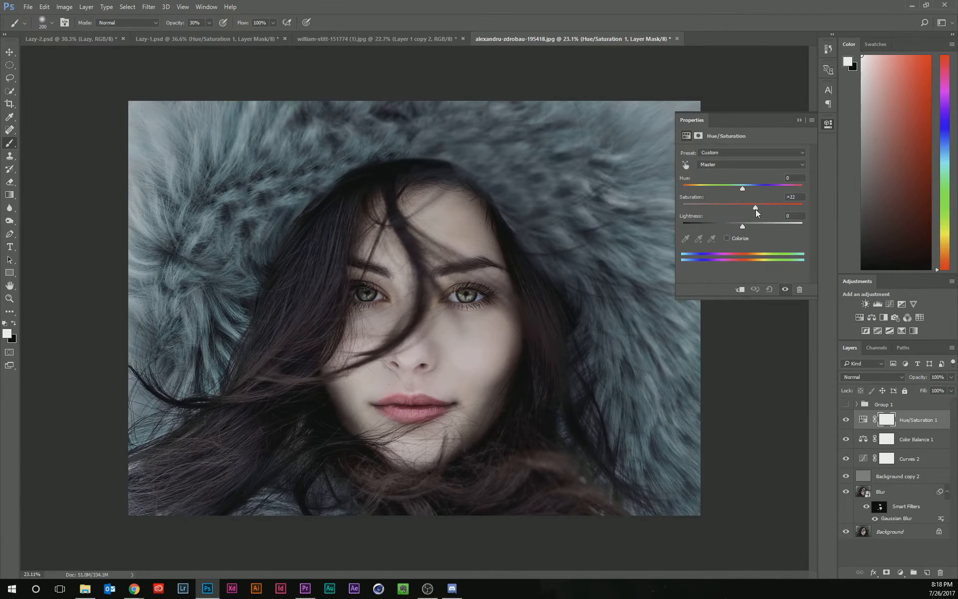
{"action": "left_click", "coordinate": [800, 121]}
Select the Background copy 2 layer and hide the Curves, Color Balance and Hue/Saturation adjustment layers.
{"action": "left_click", "coordinate": [863, 478]}
{"action": "left_click", "coordinate": [864, 459]}
{"action": "left_click", "coordinate": [863, 421], "text": "shift"}
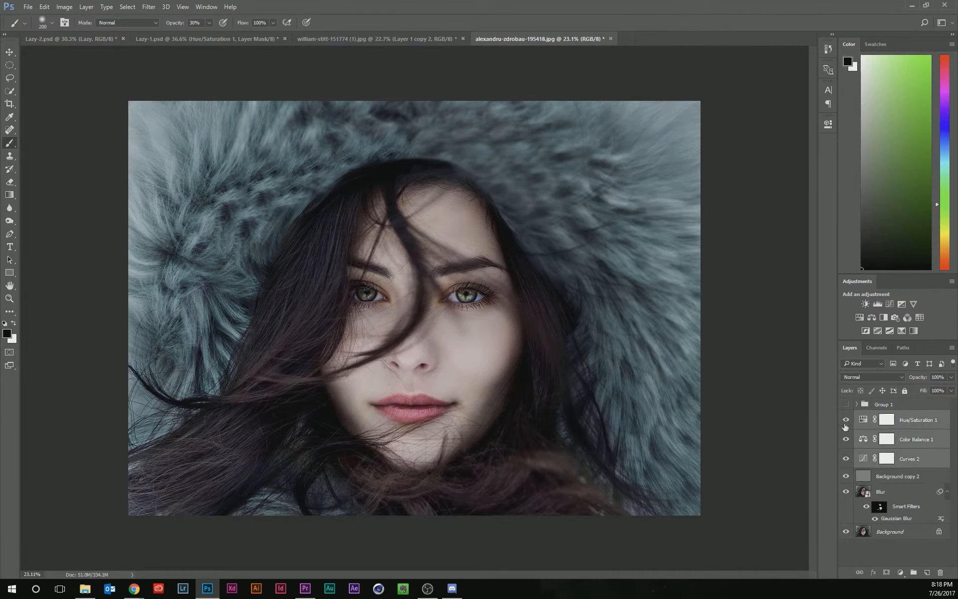
{"action": "left_click", "coordinate": [862, 478]}
{"action": "left_click_drag", "start_coordinate": [846, 422], "coordinate": [847, 493]}
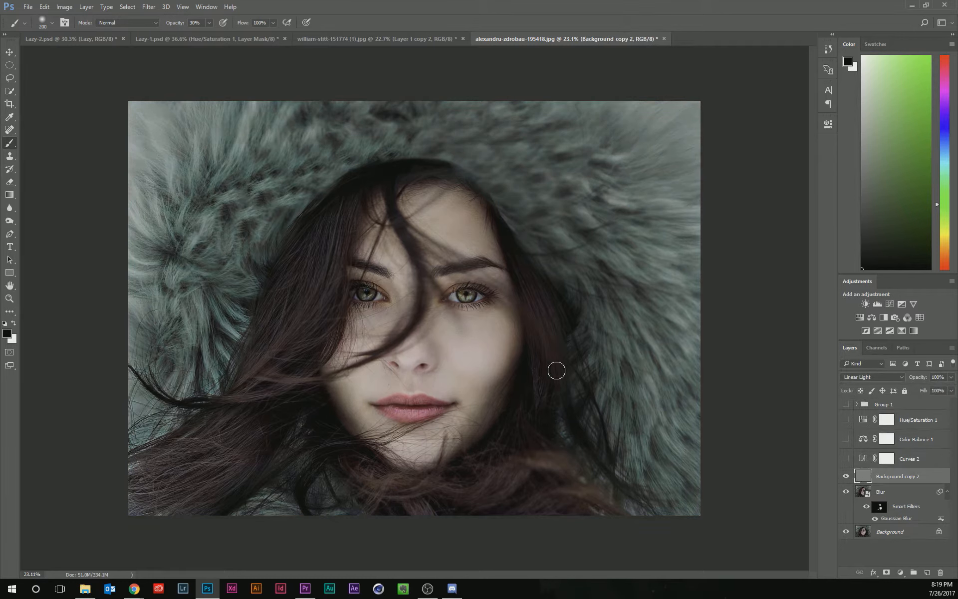
Look at the retouched william-stitt portrait for comparison, then return to the alexandra-zdrobau portrait.
{"action": "left_click", "coordinate": [380, 40]}
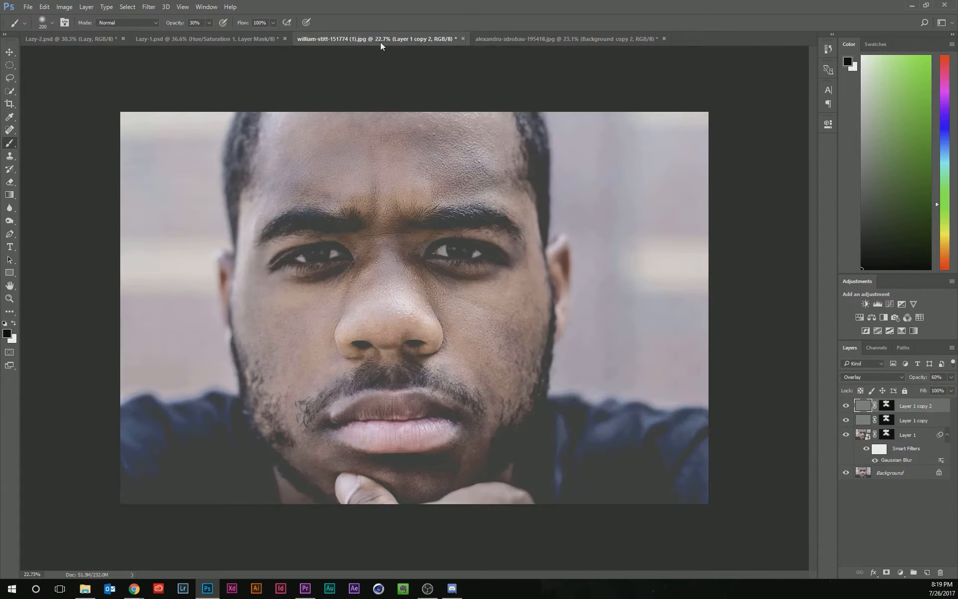
{"action": "scroll", "coordinate": [386, 272], "scroll_direction": "up", "scroll_amount": 2}
{"action": "scroll", "coordinate": [392, 272], "scroll_direction": "down", "scroll_amount": 1}
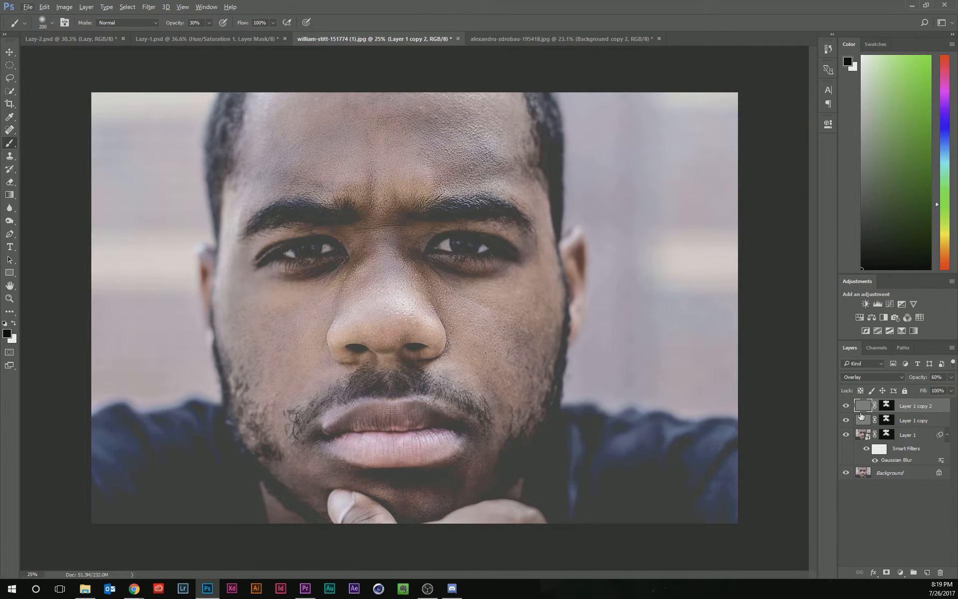
{"action": "mouse_move", "coordinate": [846, 406]}
{"action": "left_mouse_down"}
{"action": "mouse_move", "coordinate": [847, 439]}
{"action": "mouse_move", "coordinate": [846, 407]}
{"action": "left_mouse_up"}
{"action": "left_click", "coordinate": [512, 40]}
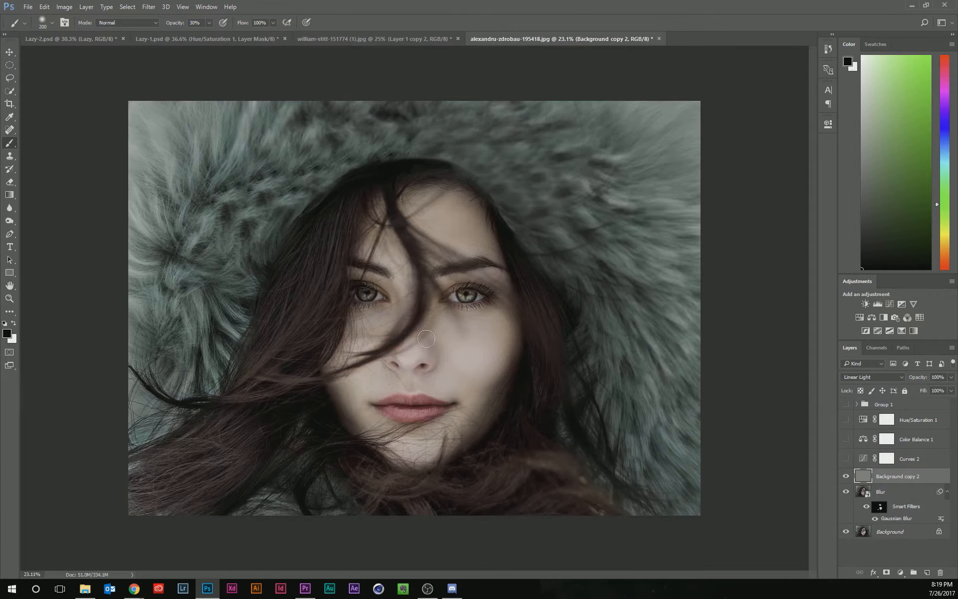
Zoom into the face and toggle the Blur and Background copy 2 layers to compare the skin before and after smoothing.
{"action": "scroll", "coordinate": [496, 382], "scroll_direction": "up", "scroll_amount": 2}
{"action": "scroll", "coordinate": [526, 392], "scroll_direction": "up", "scroll_amount": 2}
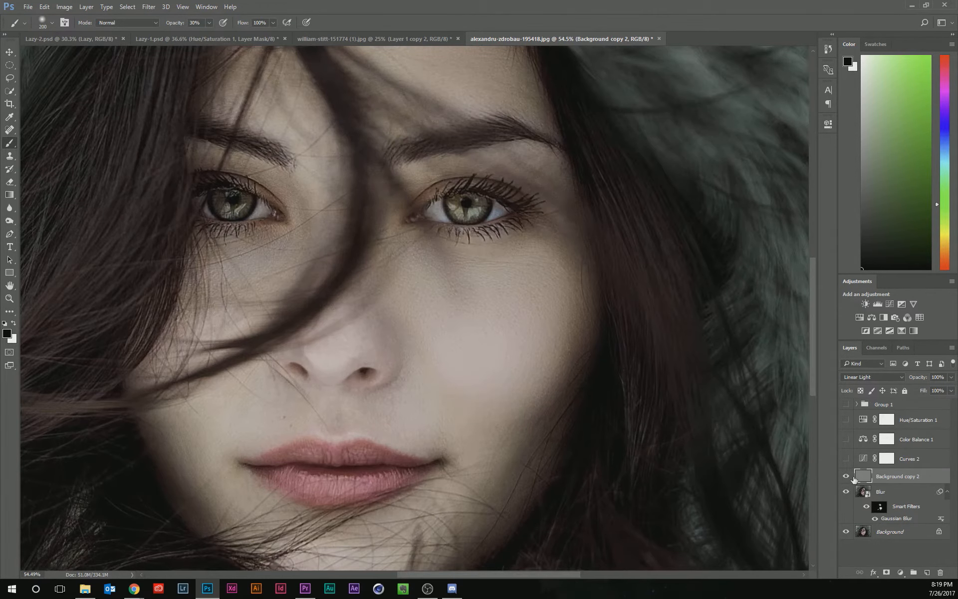
{"action": "left_click", "coordinate": [846, 493]}
{"action": "left_click", "coordinate": [846, 476]}
{"action": "scroll", "coordinate": [412, 325], "scroll_direction": "down", "scroll_amount": 4}
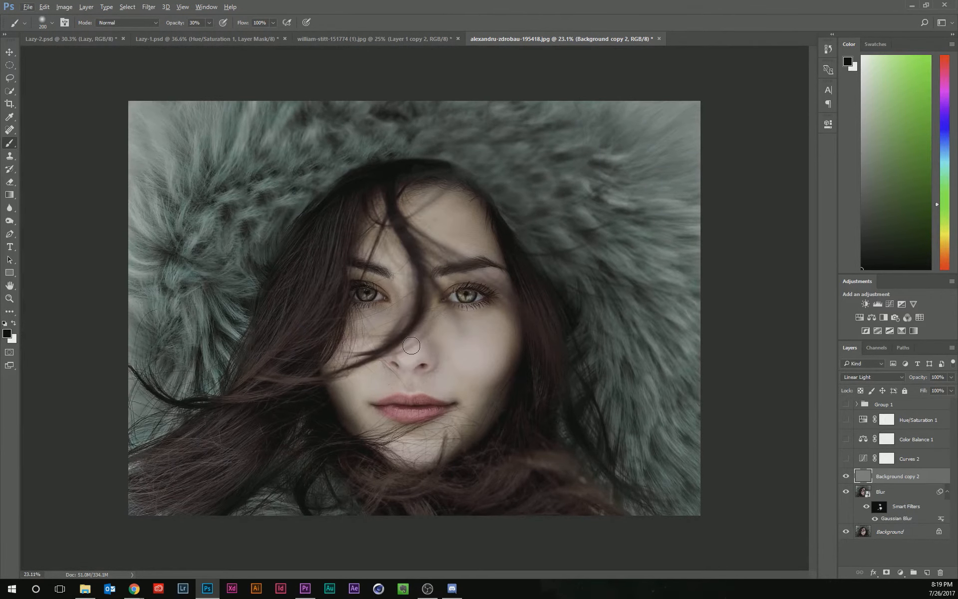